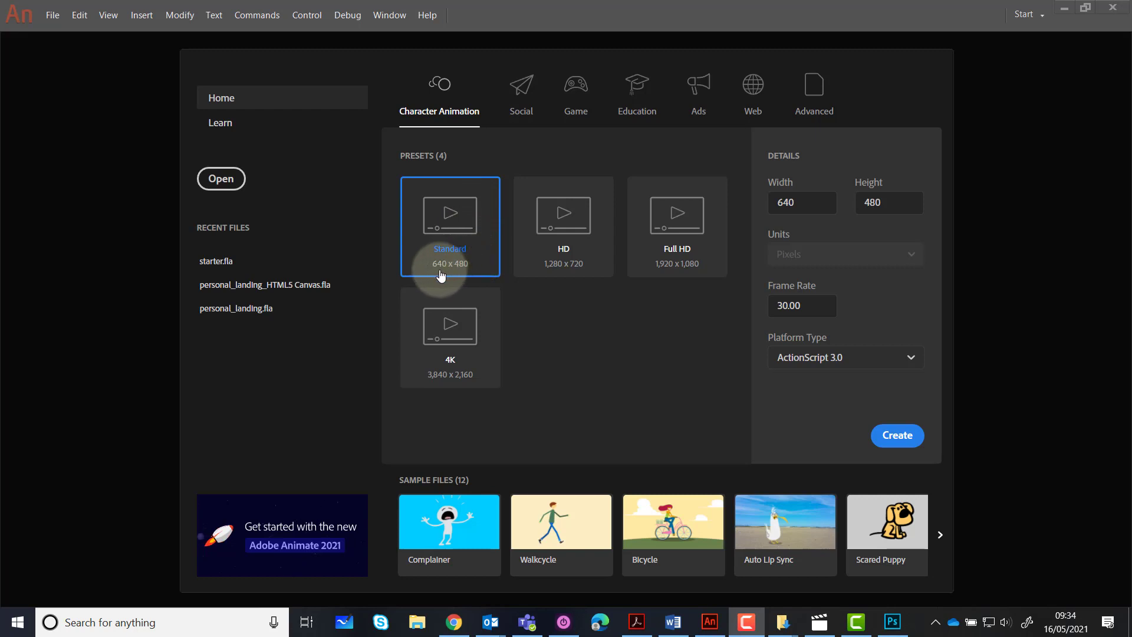
# Create a new Character Animation document from the Standard 640 x 480 preset at 30 fps with ActionScript 3.0
pyautogui.click(463, 230)
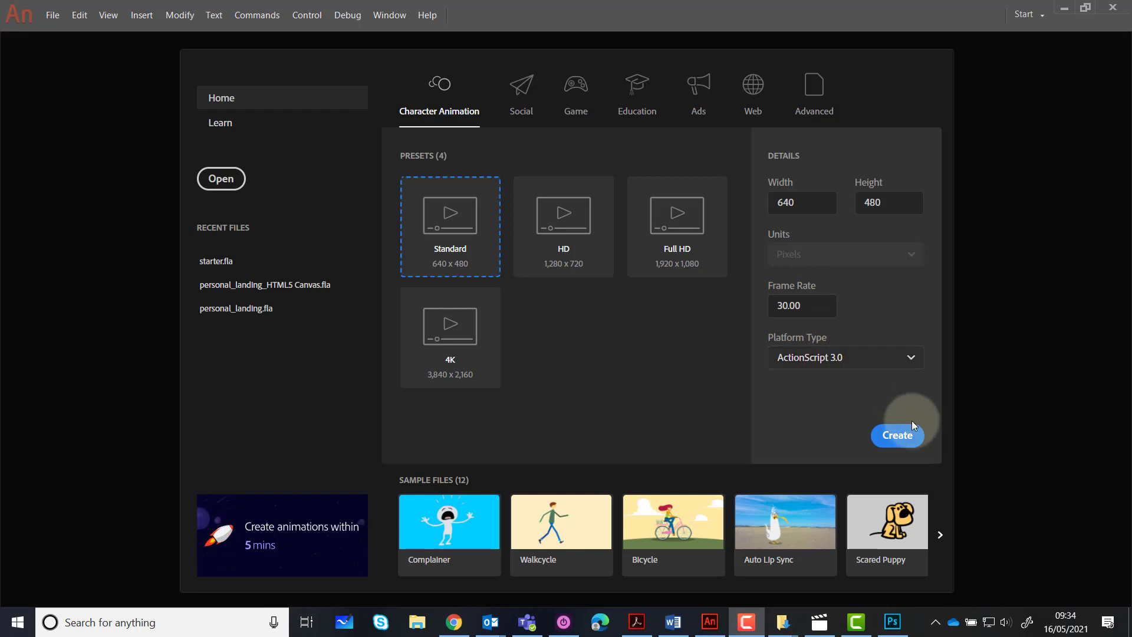
pyautogui.click(897, 436)
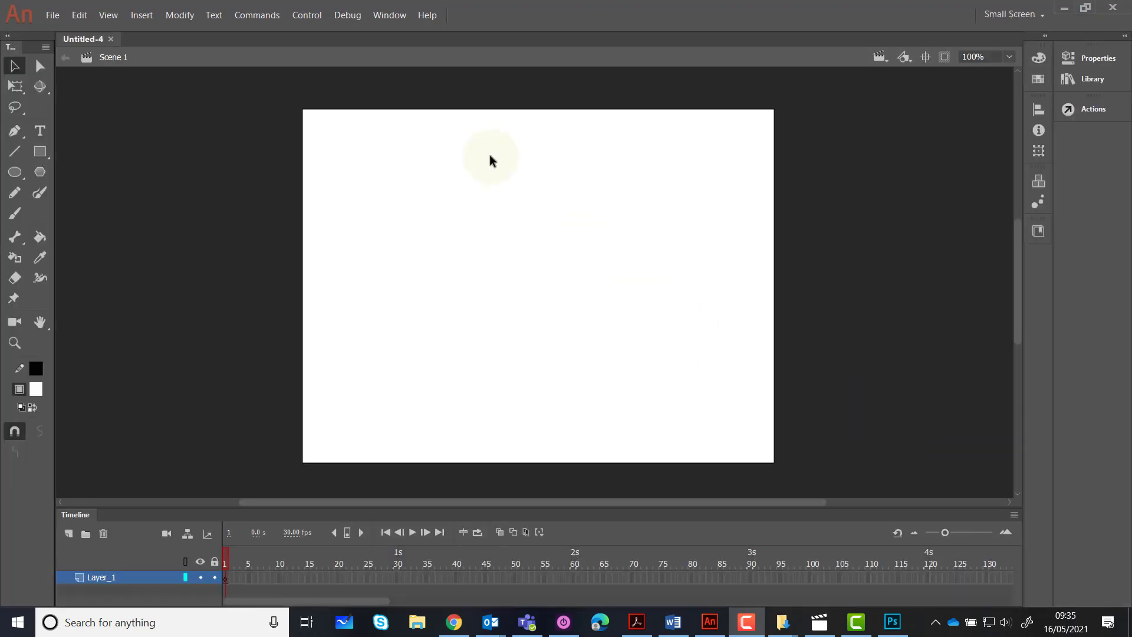
# Check which workspace is active in the list of available workspaces
pyautogui.click(390, 16)
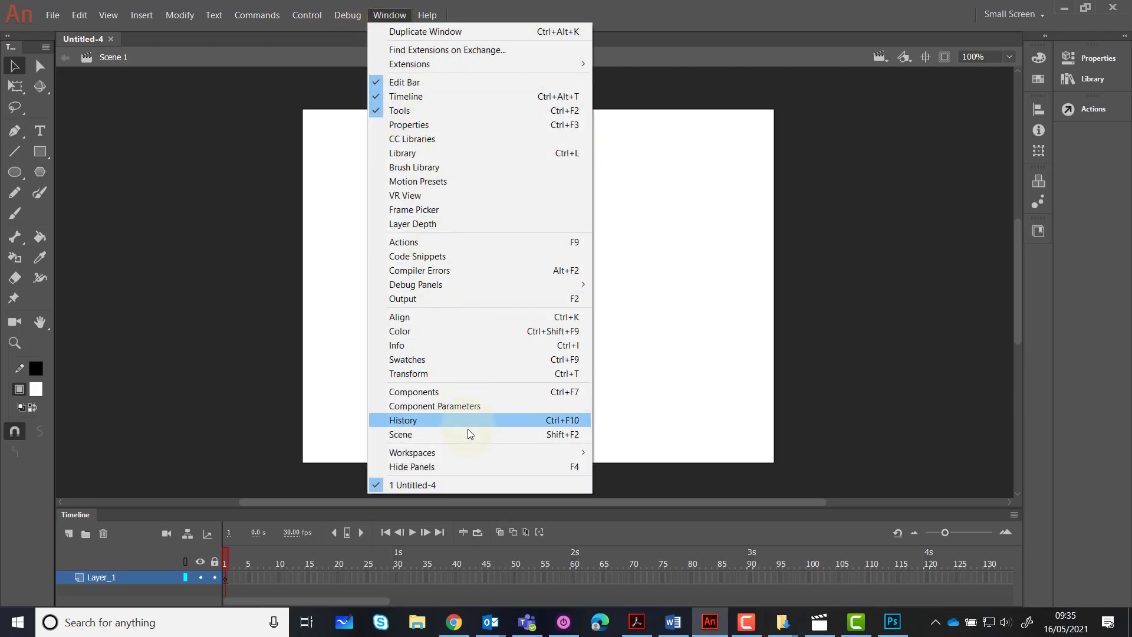
pyautogui.moveTo(466, 457)
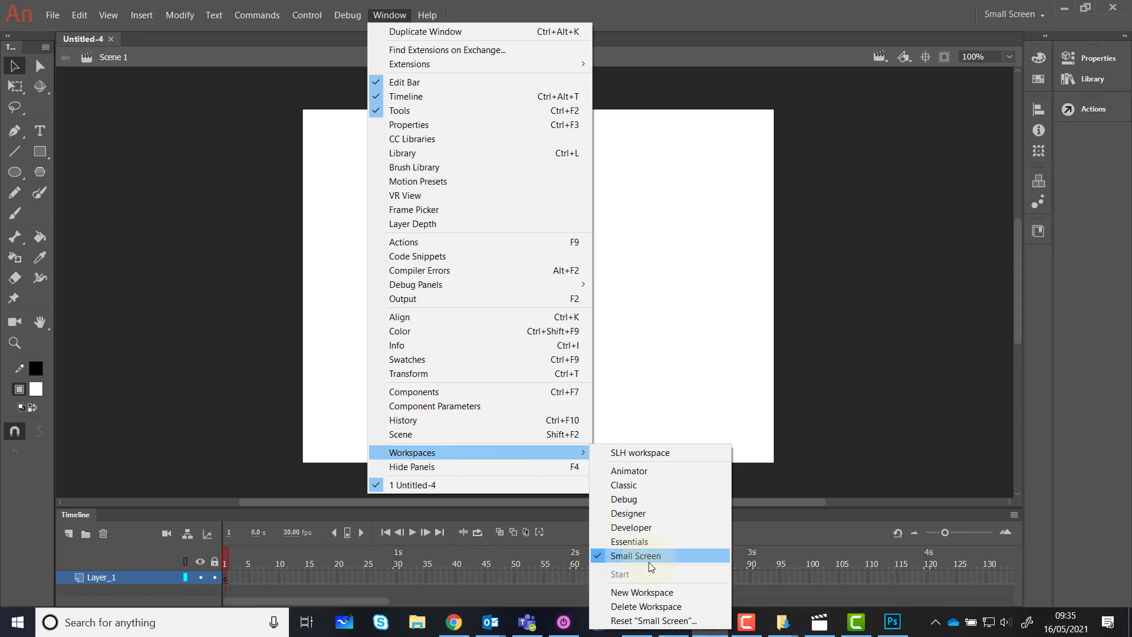
pyautogui.click(699, 22)
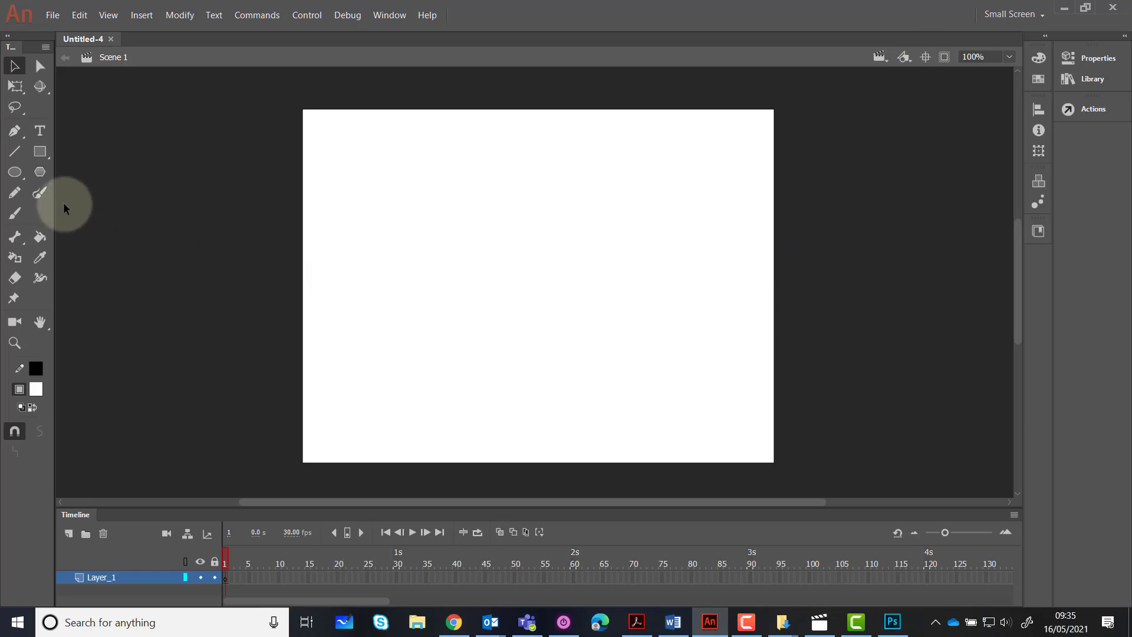
# Set up the Oval tool with a black stroke colour and a red #FF0000 fill
pyautogui.click(14, 173)
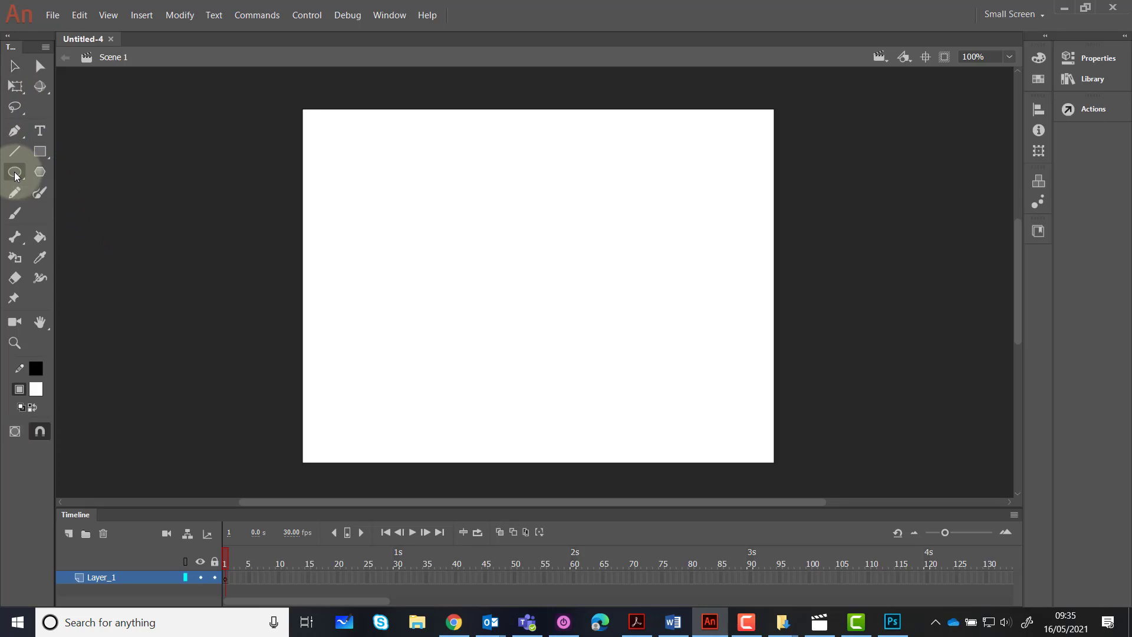
pyautogui.click(36, 370)
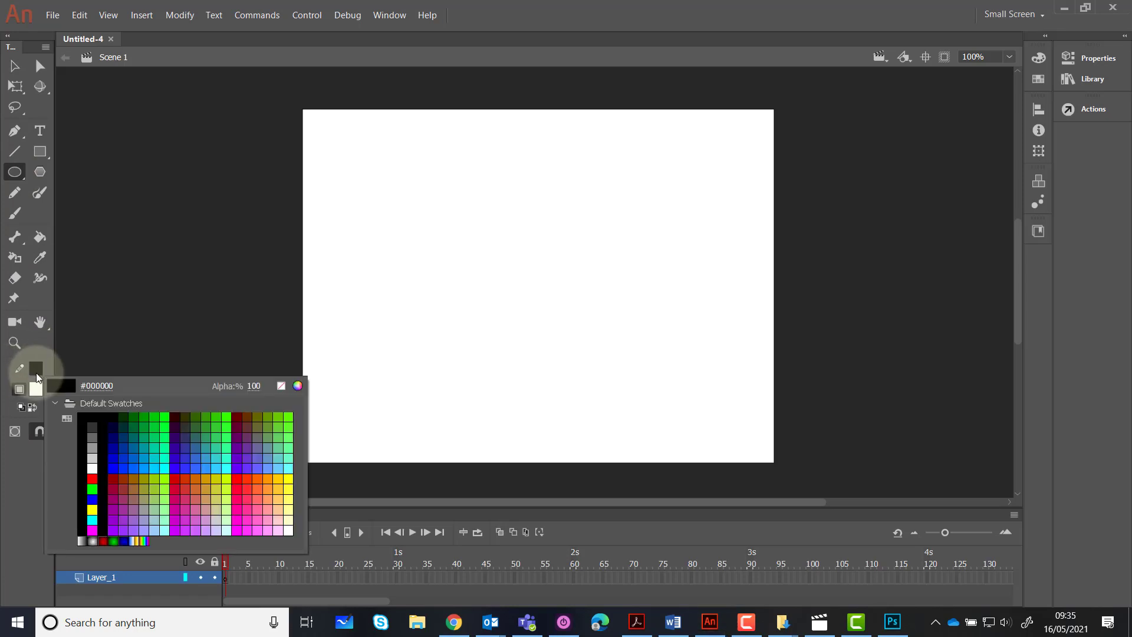
pyautogui.click(91, 418)
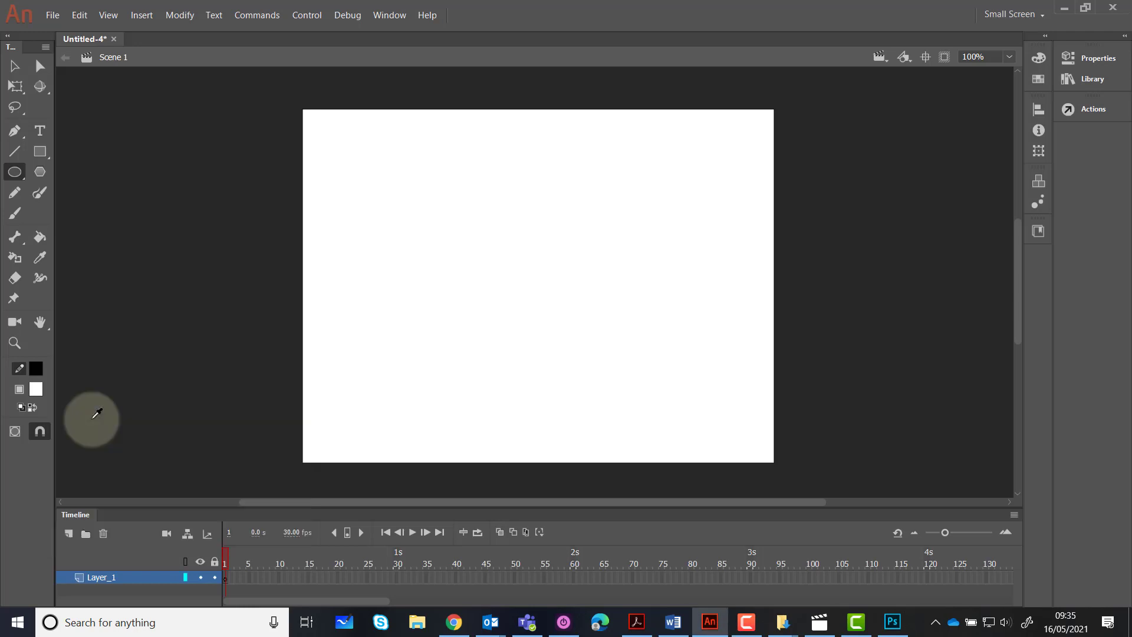
pyautogui.click(36, 393)
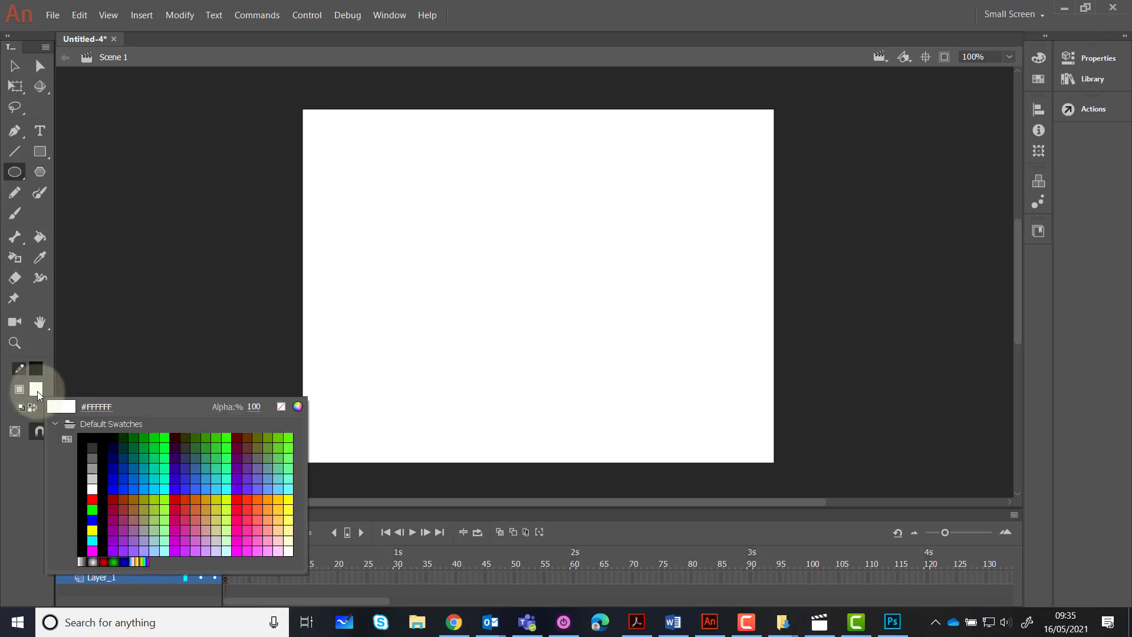
pyautogui.click(92, 499)
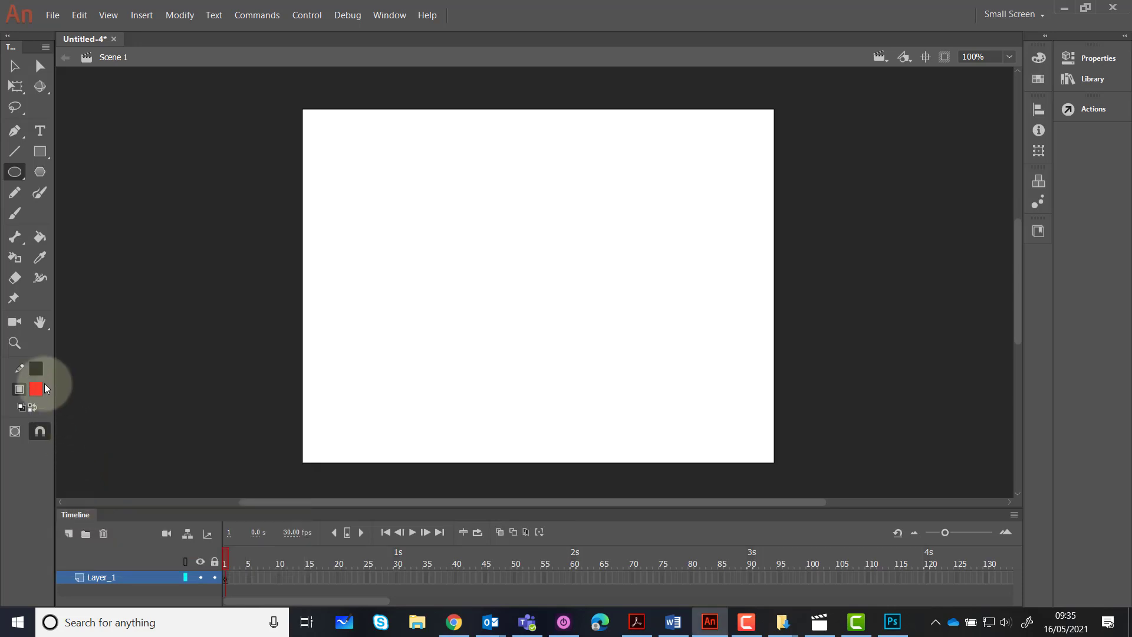
# Set the Oval tool's stroke size to 3 in its properties
pyautogui.click(1092, 63)
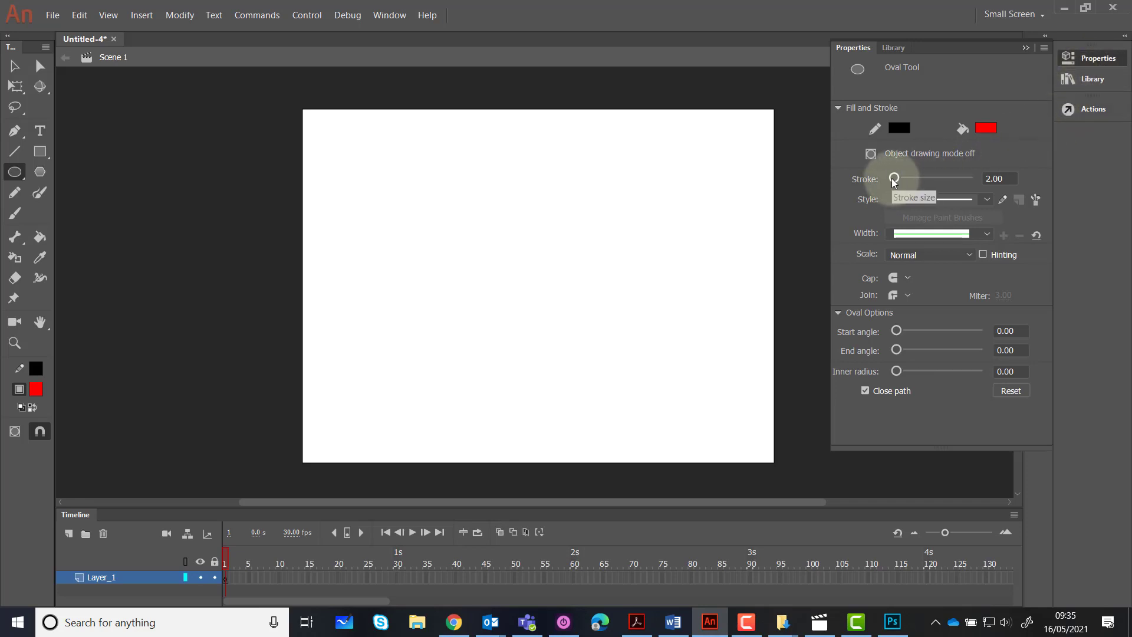
pyautogui.moveTo(895, 180)
pyautogui.mouseDown()
pyautogui.moveTo(922, 177)
pyautogui.moveTo(890, 178)
pyautogui.mouseUp()
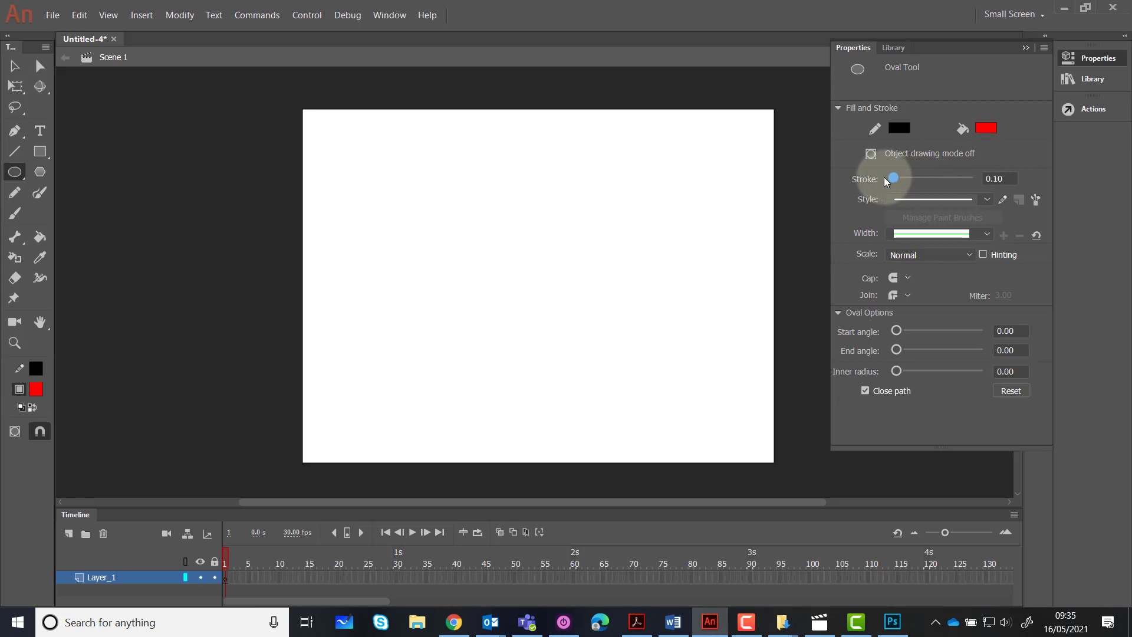
pyautogui.moveTo(989, 179); pyautogui.dragTo(1005, 179)
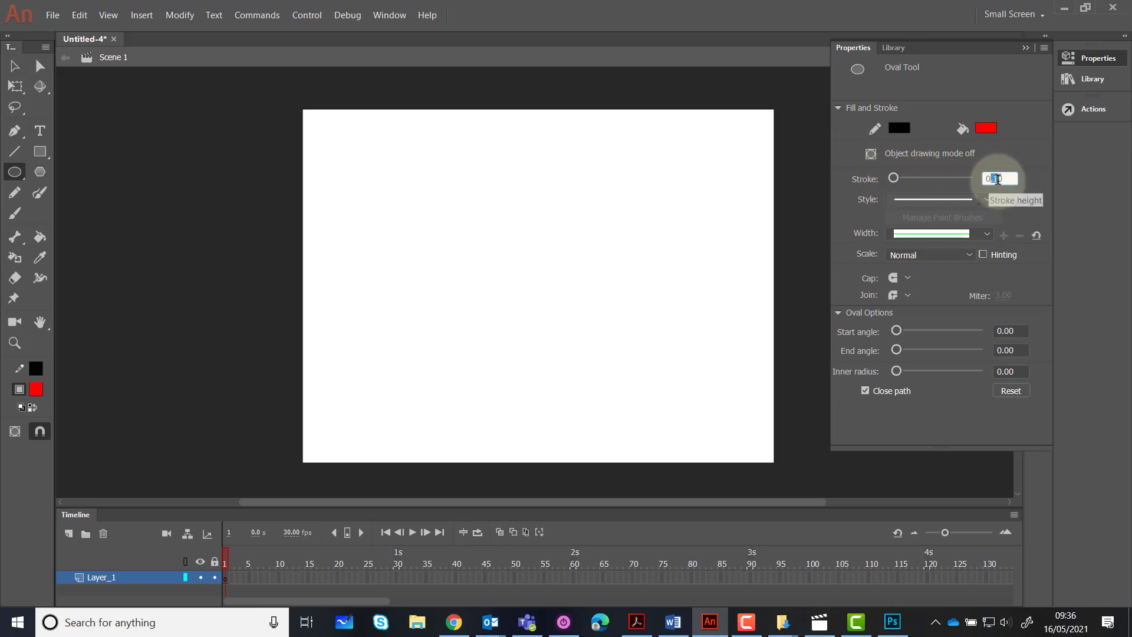
pyautogui.write('3')
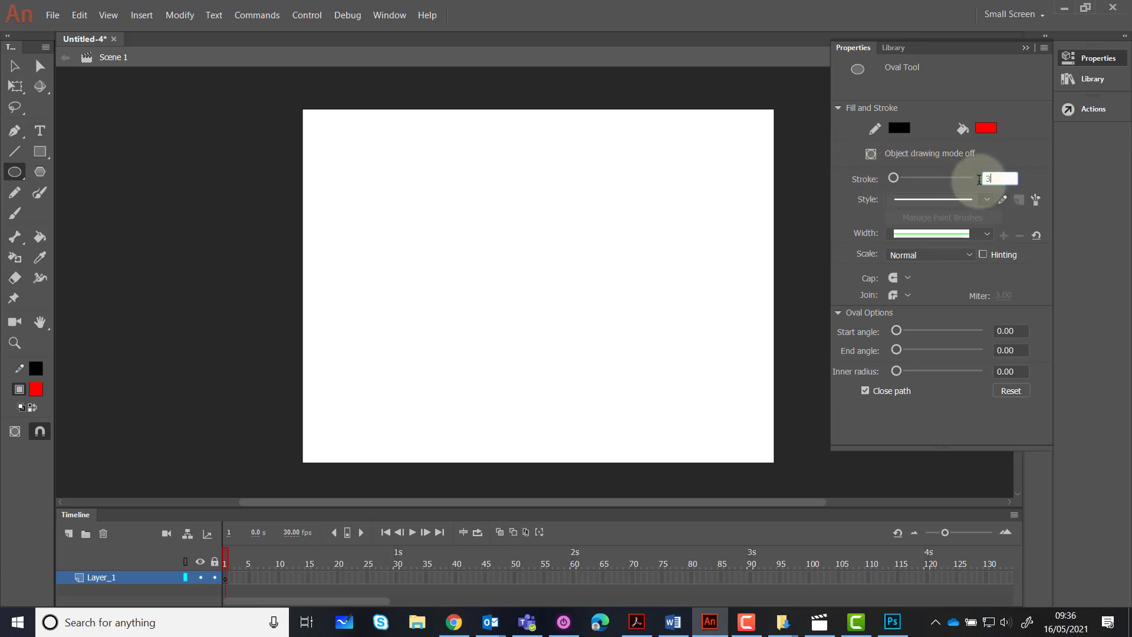
pyautogui.press('Return')
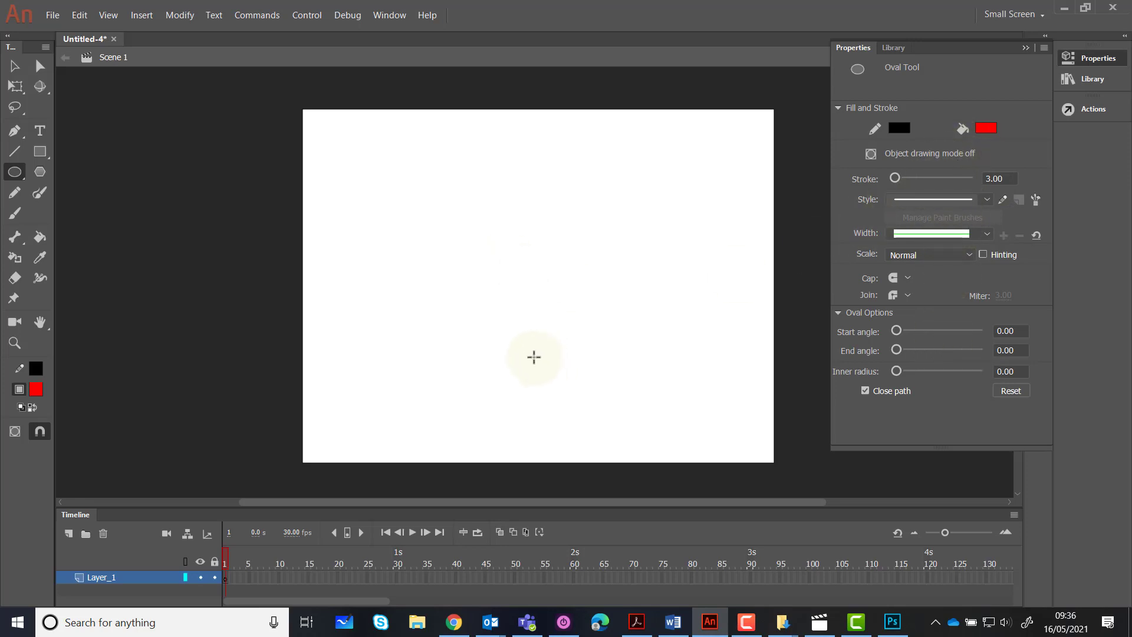
pyautogui.click(1027, 49)
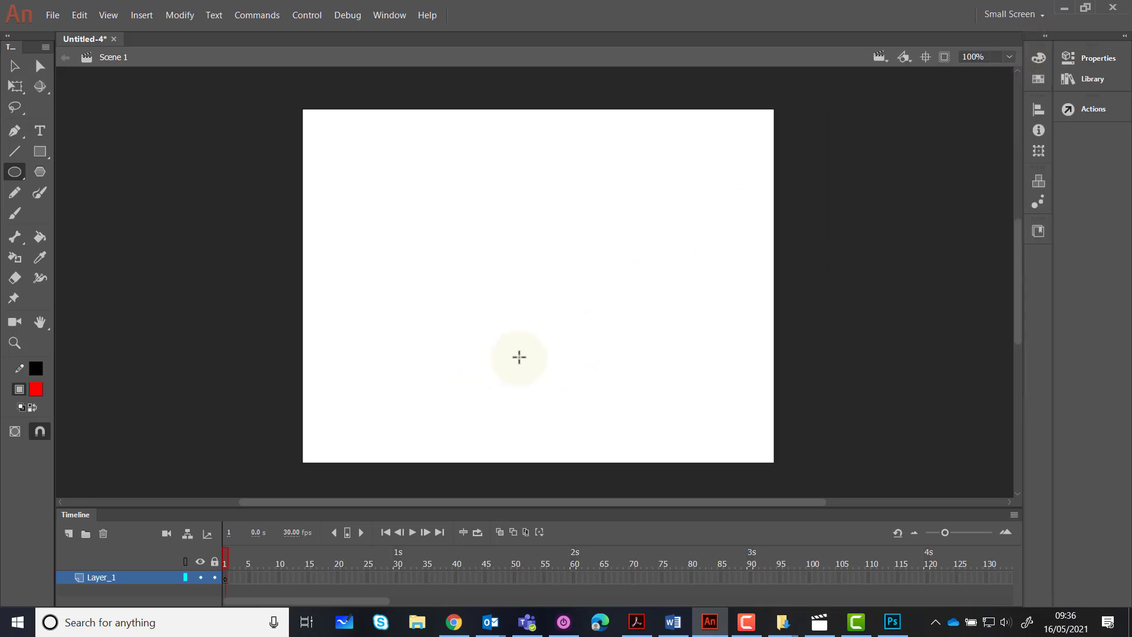
# Draw a perfect red circle with a black outline in the lower part of the stage, right of centre
pyautogui.press('shift')
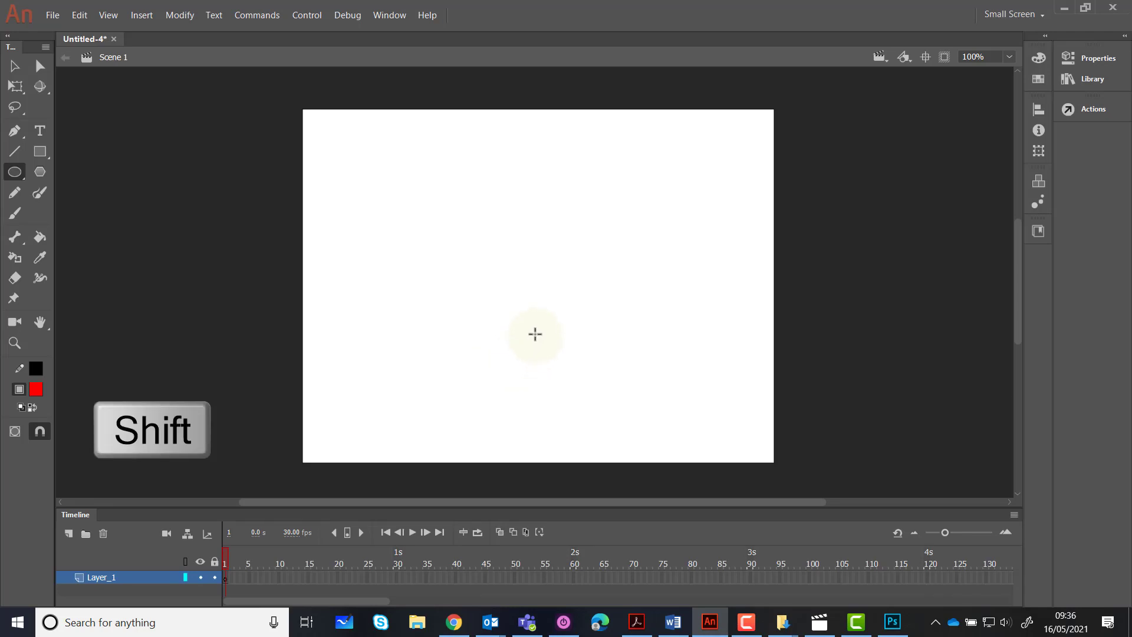
pyautogui.moveTo(535, 333); pyautogui.dragTo(465, 385)
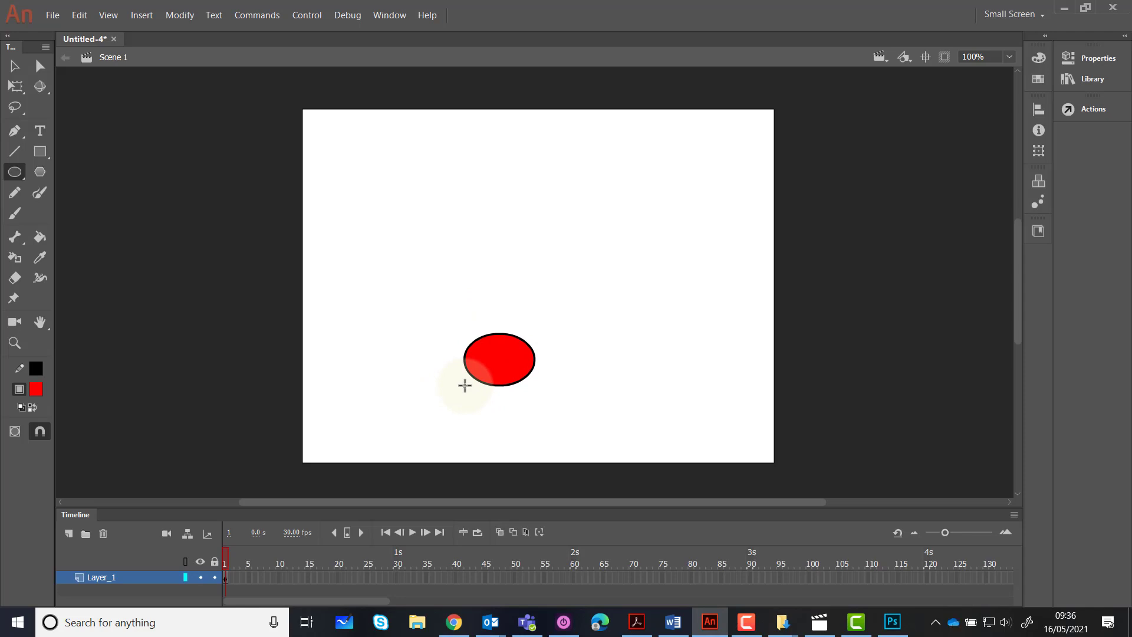
pyautogui.moveTo(465, 385); pyautogui.dragTo(646, 430)
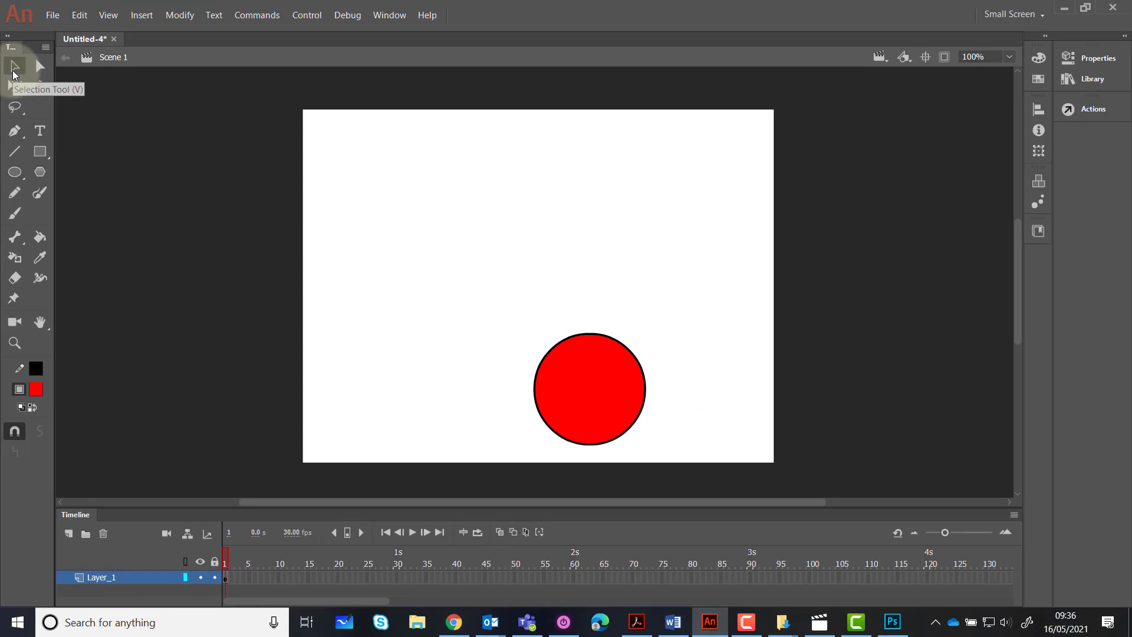
# Try moving only the circle's red fill away from its outline and undo the move
pyautogui.click(14, 68)
pyautogui.click(568, 380)
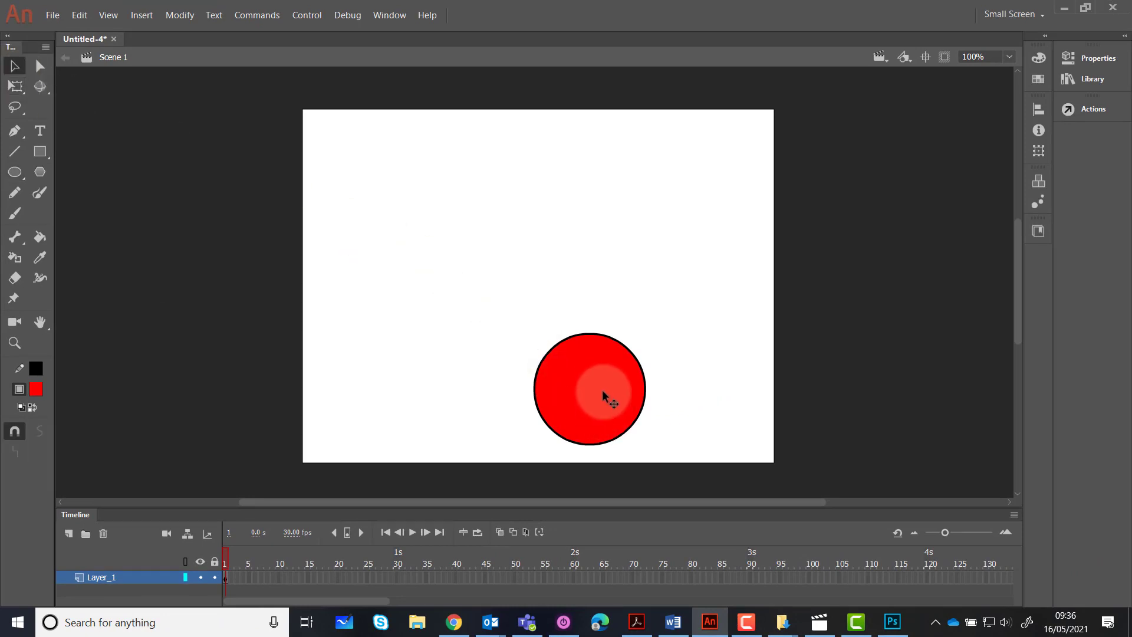
pyautogui.click(593, 384)
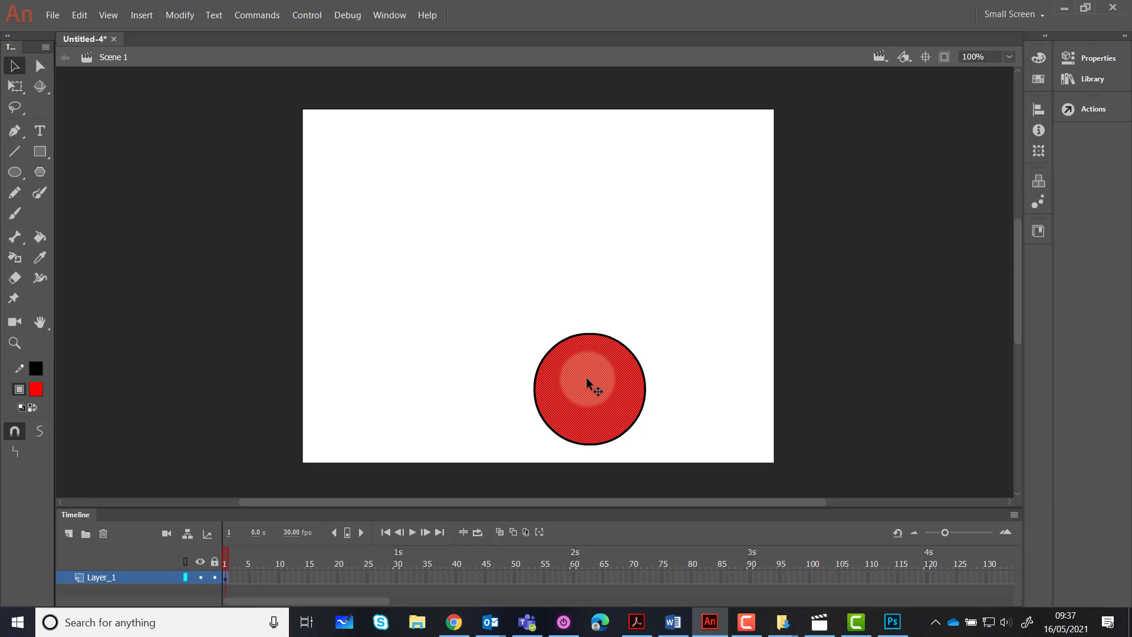
pyautogui.moveTo(588, 382); pyautogui.dragTo(622, 373)
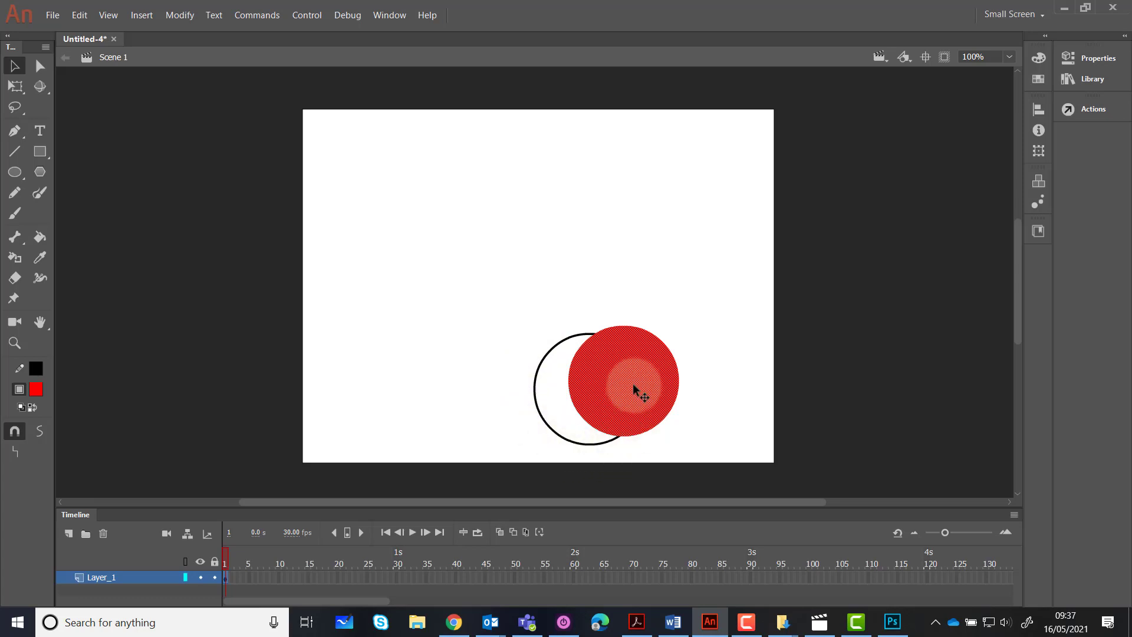
pyautogui.hotkey('ctrl', 'z')
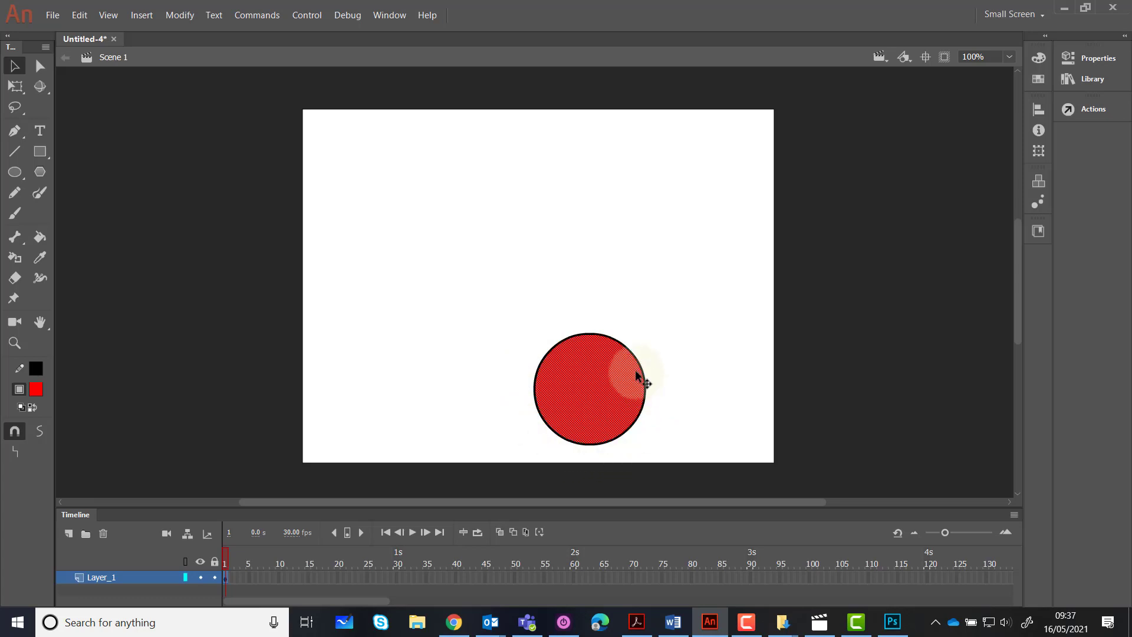
# Try moving only the circle's black outline away from its fill and undo the move
pyautogui.click(640, 368)
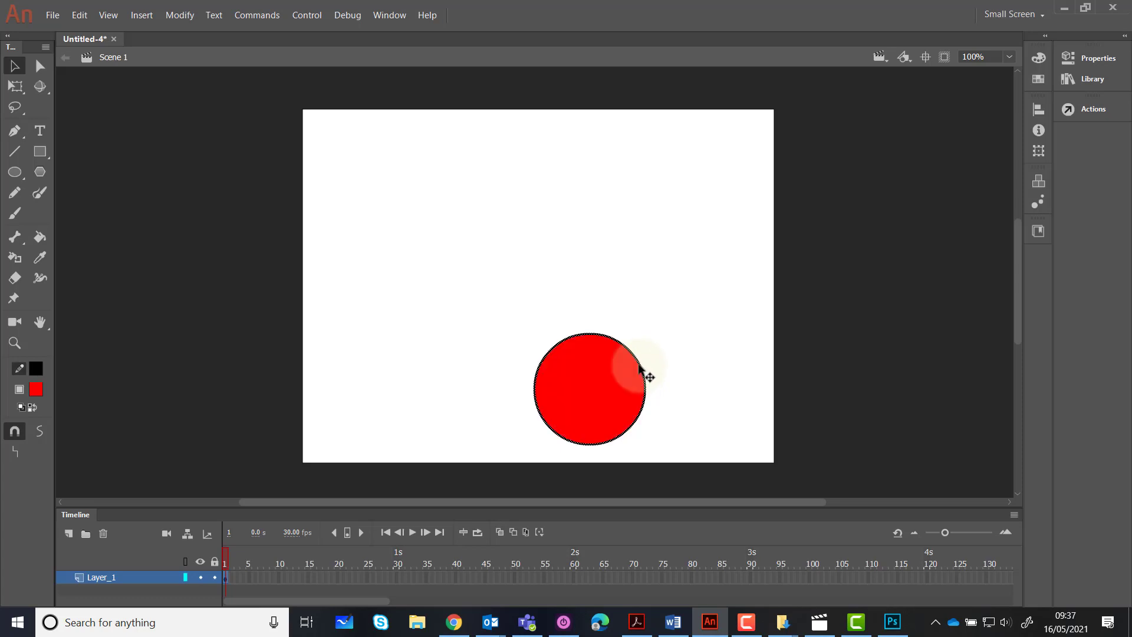
pyautogui.moveTo(640, 367); pyautogui.dragTo(702, 323)
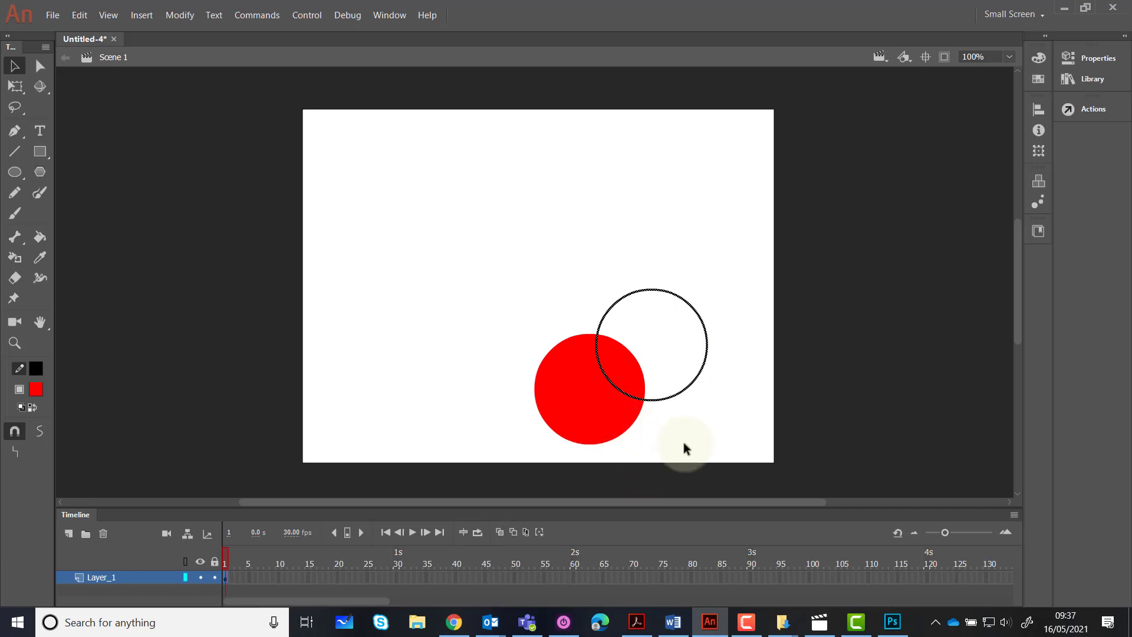
pyautogui.hotkey('ctrl', 'z')
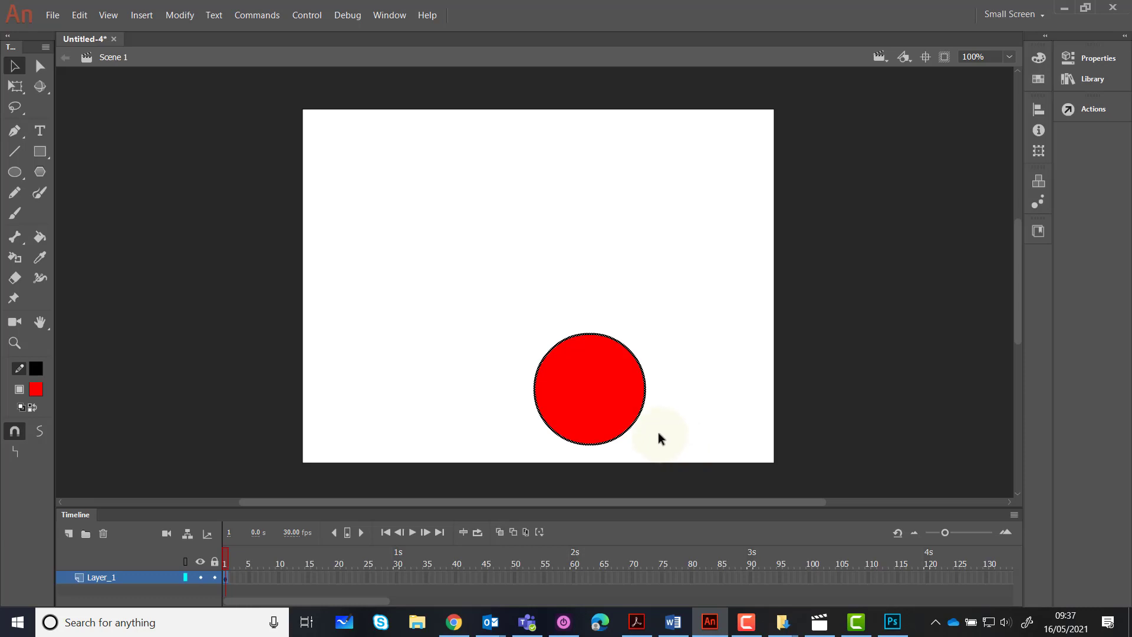
# Select the circle's fill and outline together and move the whole circle to the bottom centre of the stage
pyautogui.doubleClick(588, 397)
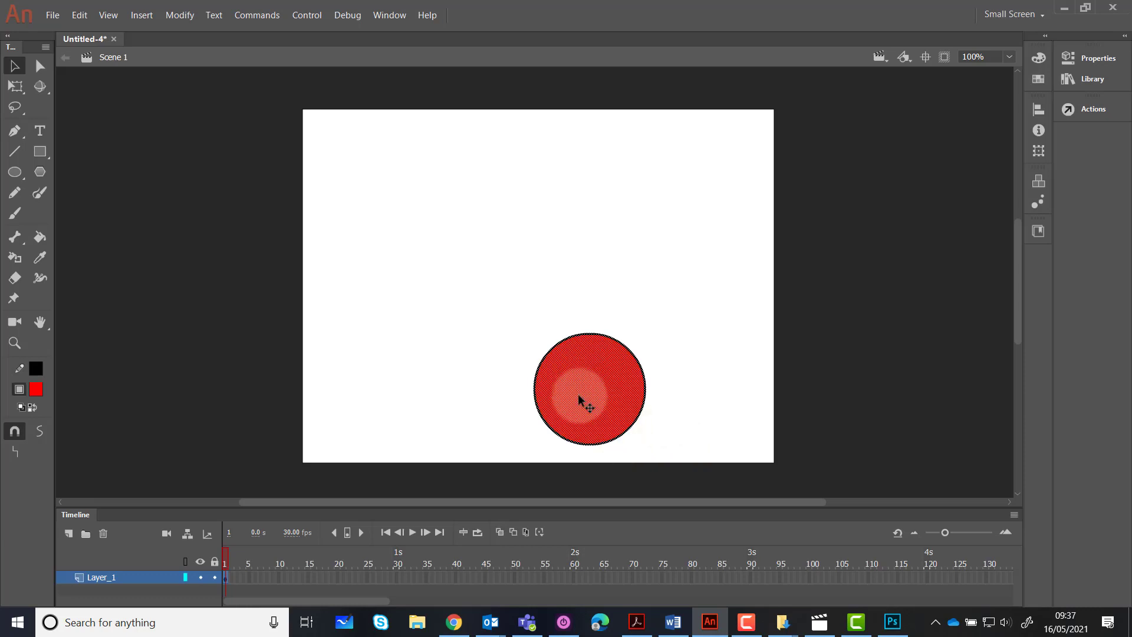
pyautogui.moveTo(578, 396); pyautogui.dragTo(552, 397)
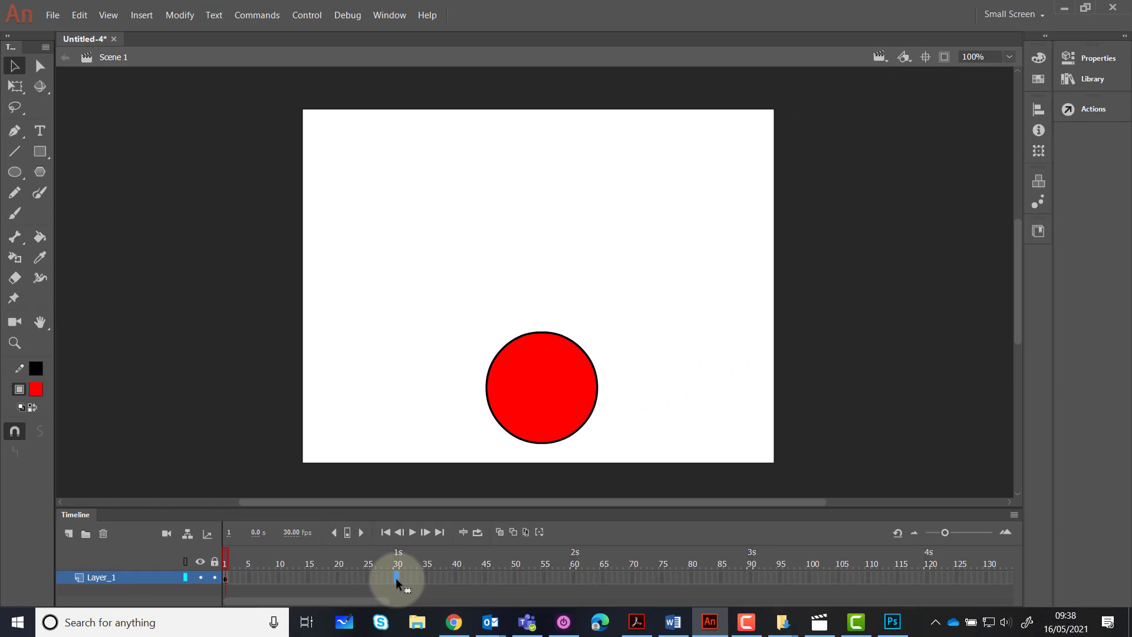
# Insert a keyframe at frame 30 of Layer_1 and change the circle's fill there to blue
pyautogui.rightClick(395, 578)
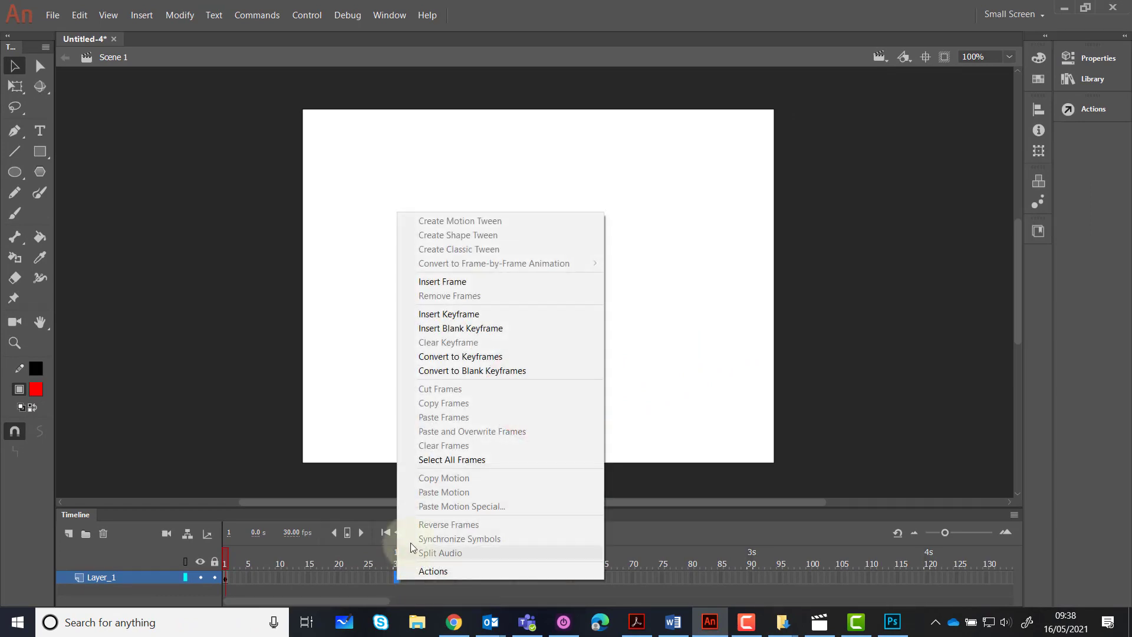
pyautogui.click(456, 320)
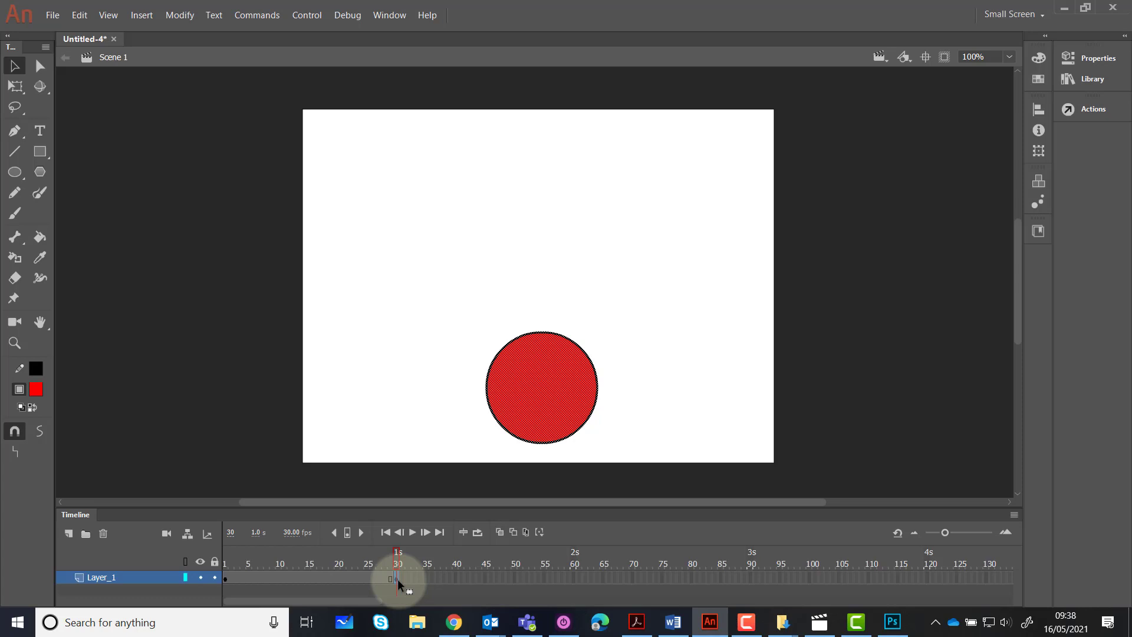
pyautogui.click(251, 407)
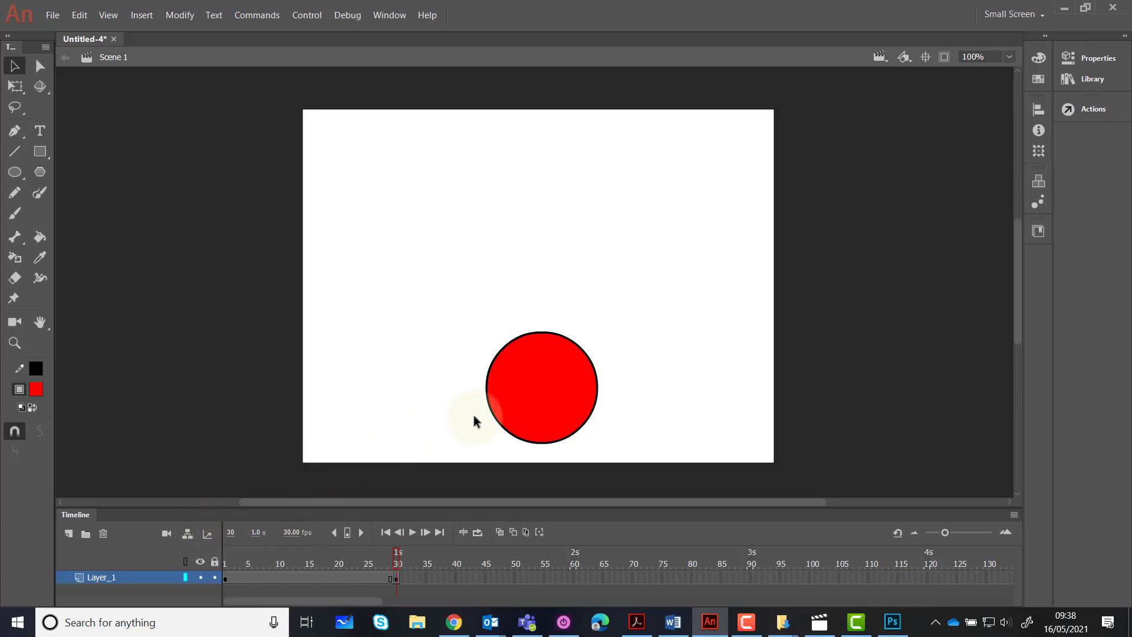
pyautogui.click(543, 384)
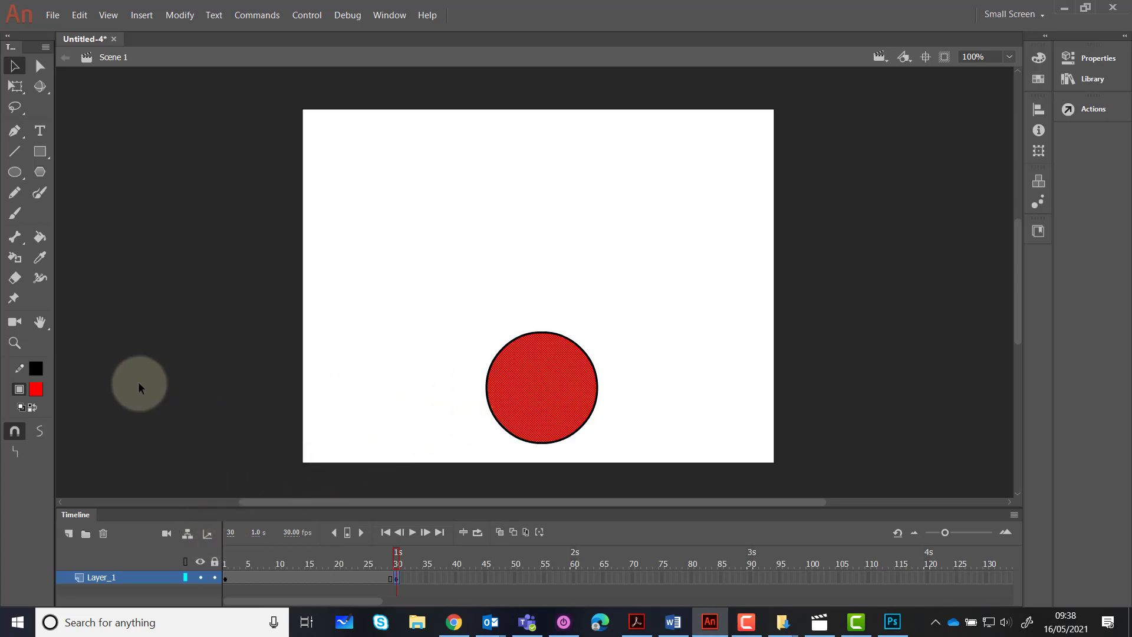
pyautogui.click(37, 388)
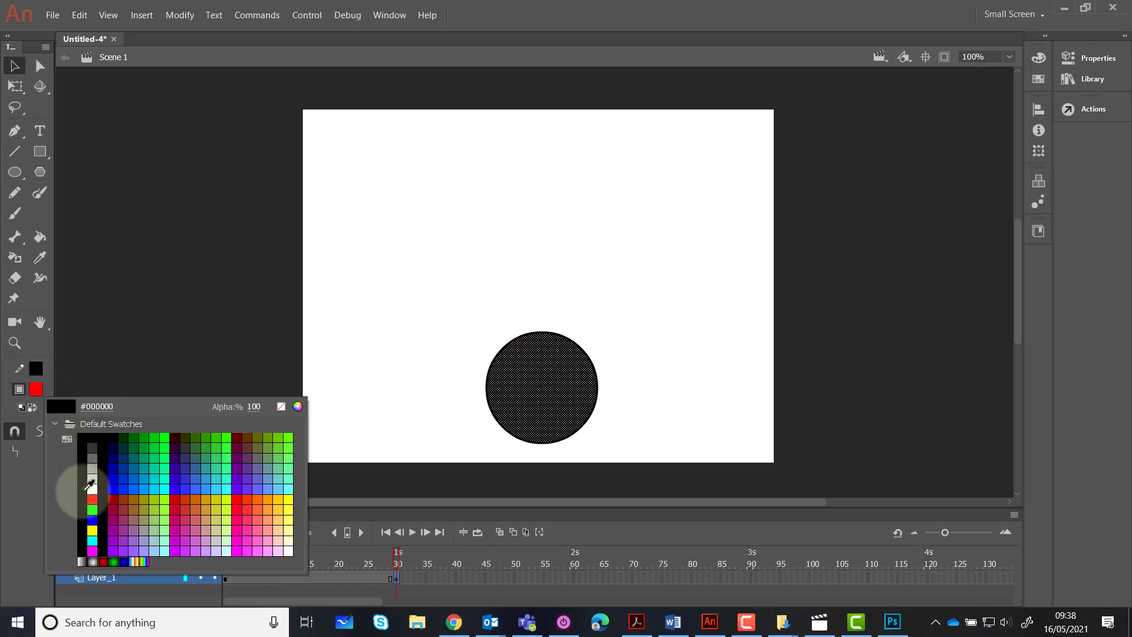
pyautogui.click(93, 519)
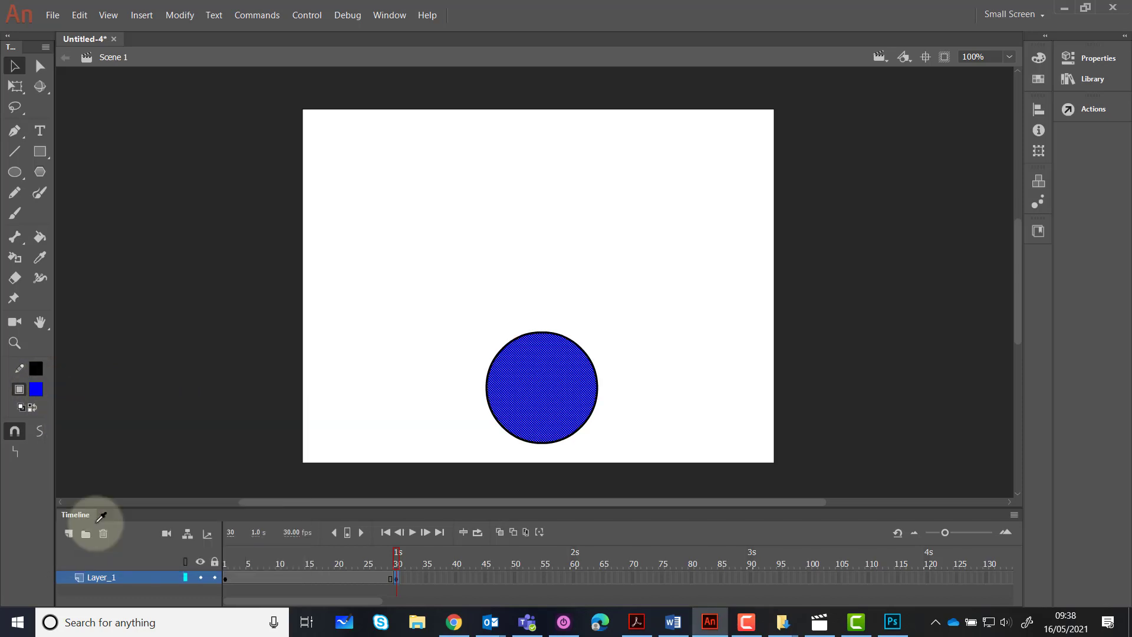
# Compare the circle's colour at the frame 30 and frame 1 keyframes
pyautogui.click(398, 579)
pyautogui.click(224, 579)
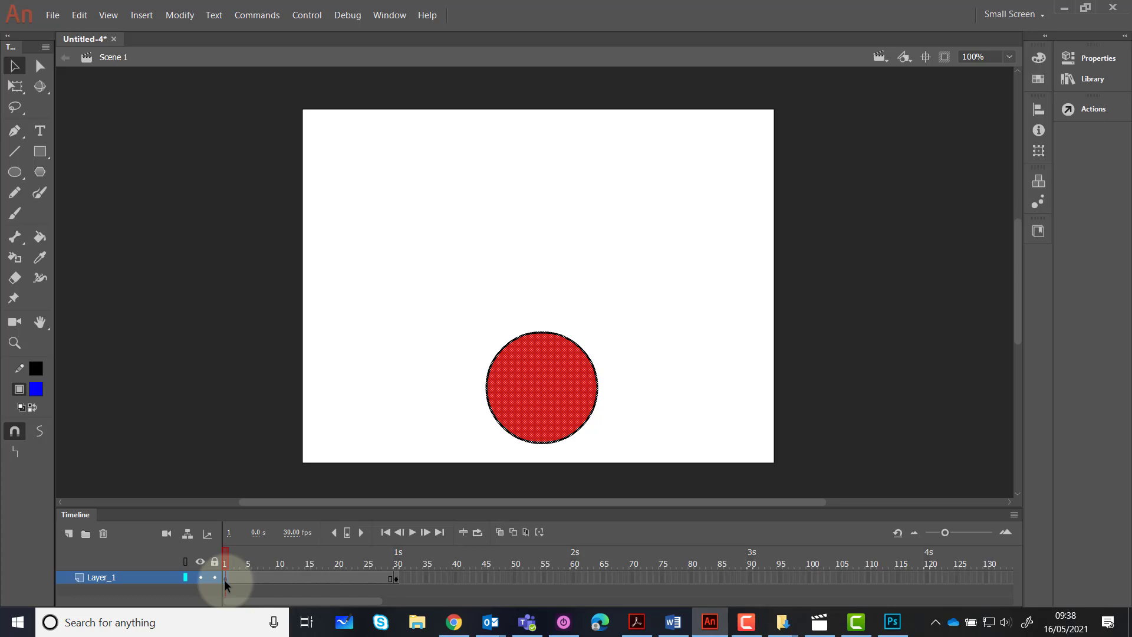
# Play the animation from the timeline and in a test movie window to check the colour change
pyautogui.click(396, 578)
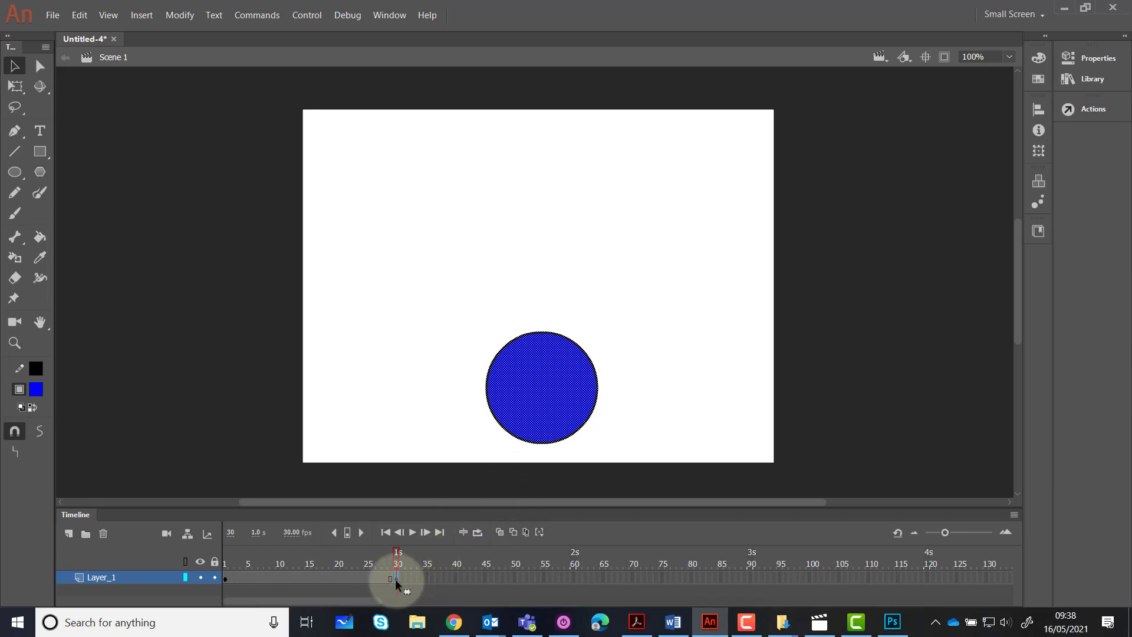
pyautogui.click(414, 533)
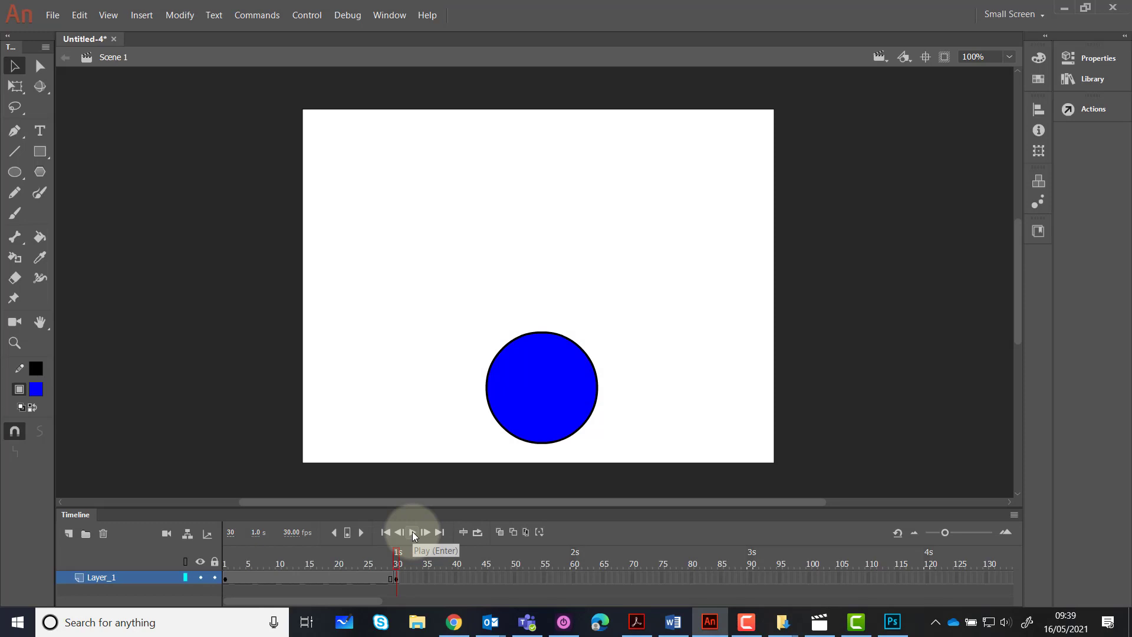
pyautogui.hotkey('ctrl', 'Return')
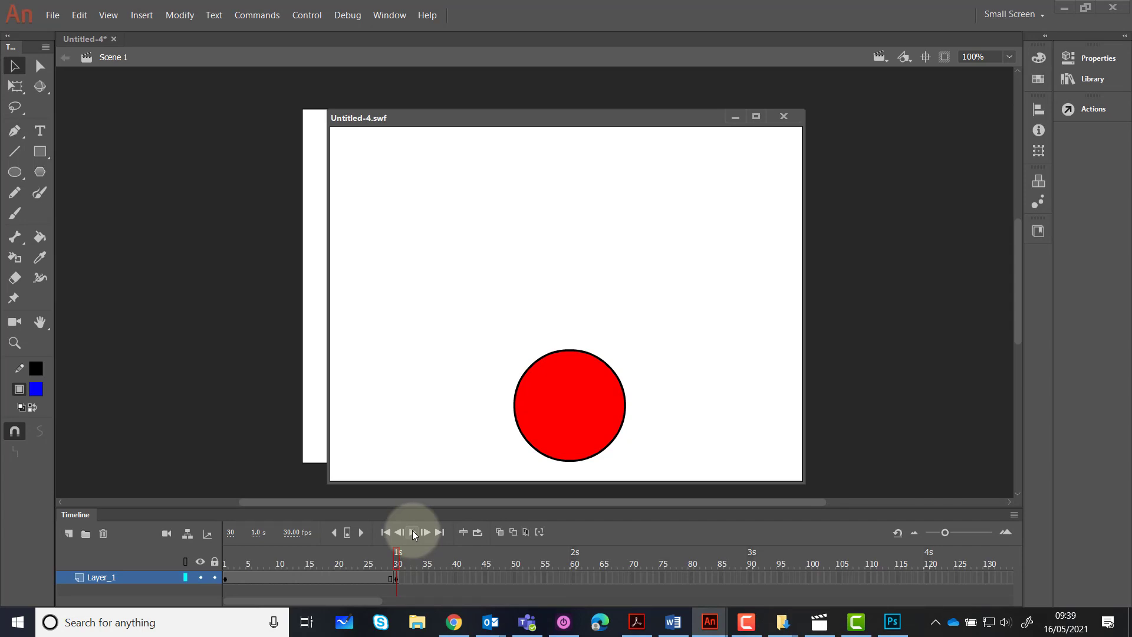
pyautogui.click(784, 116)
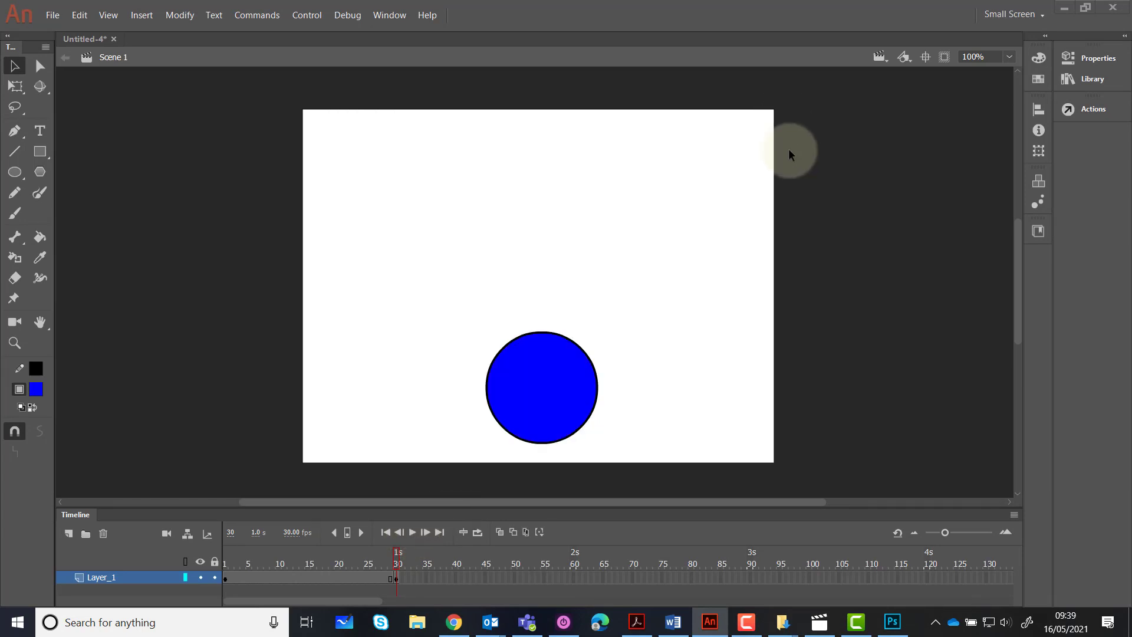
# Scrub the playhead between frames 1 and 30 to examine when the circle's fill changes colour
pyautogui.click(228, 563)
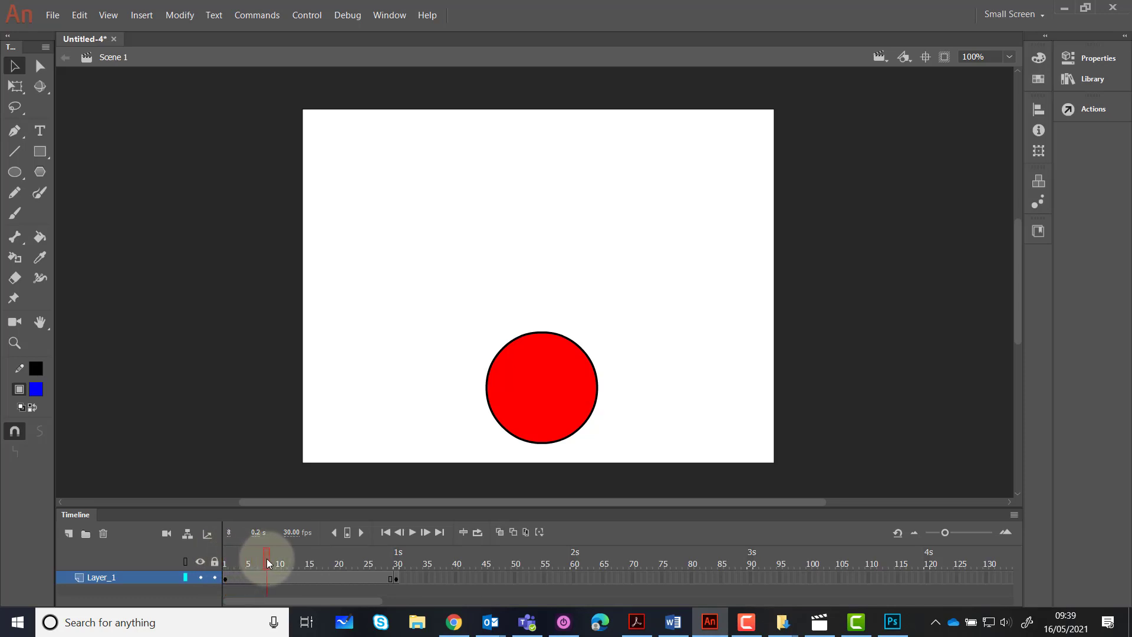
pyautogui.moveTo(267, 563); pyautogui.dragTo(287, 564)
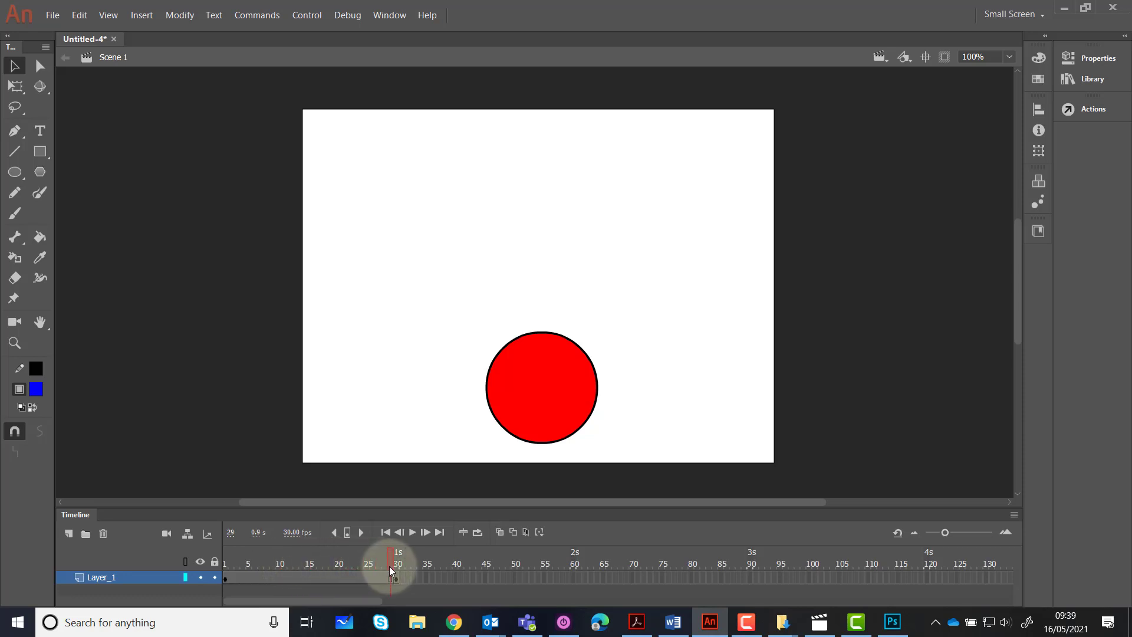
pyautogui.moveTo(391, 566); pyautogui.dragTo(394, 566)
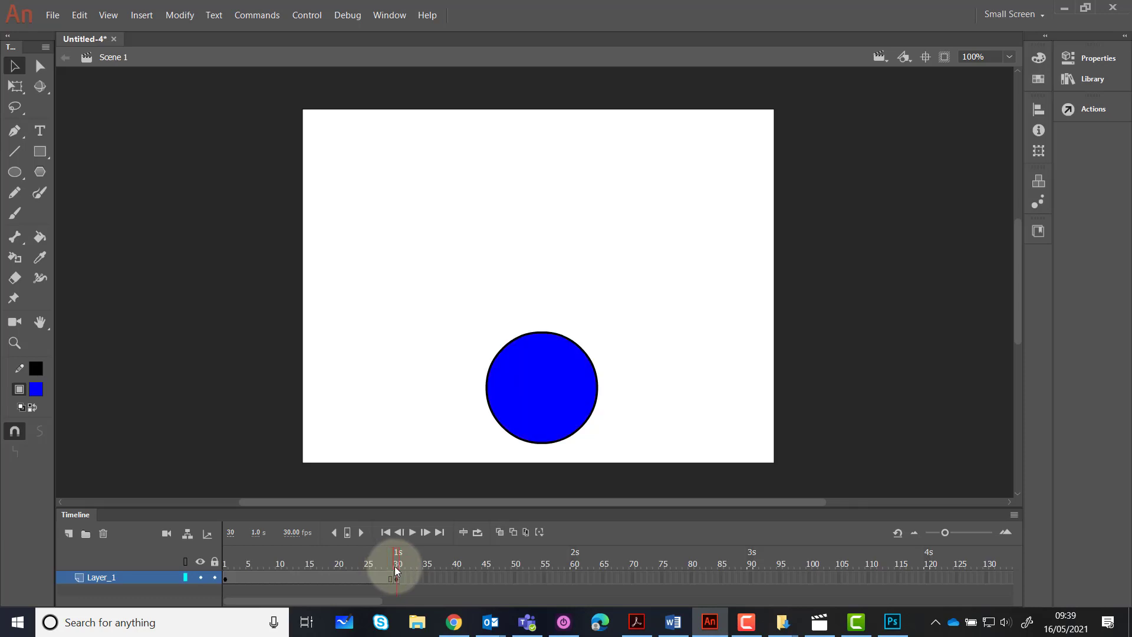
pyautogui.moveTo(394, 566); pyautogui.dragTo(388, 565)
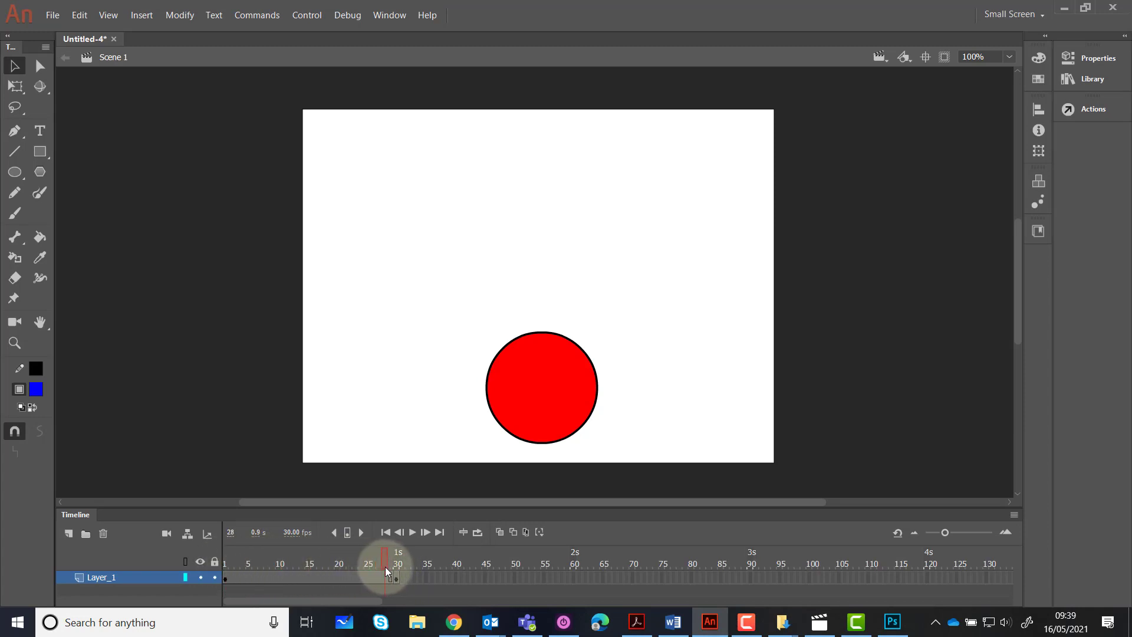
pyautogui.moveTo(391, 567); pyautogui.dragTo(302, 562)
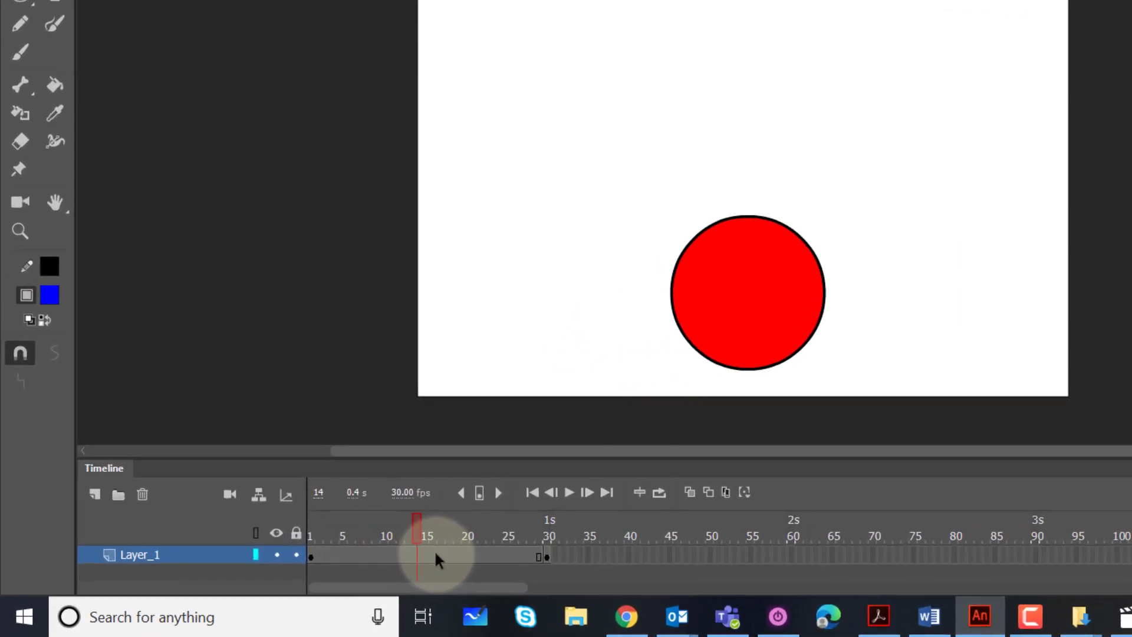
# Create a shape tween on Layer_1 between the keyframes at frames 1 and 30
pyautogui.rightClick(311, 578)
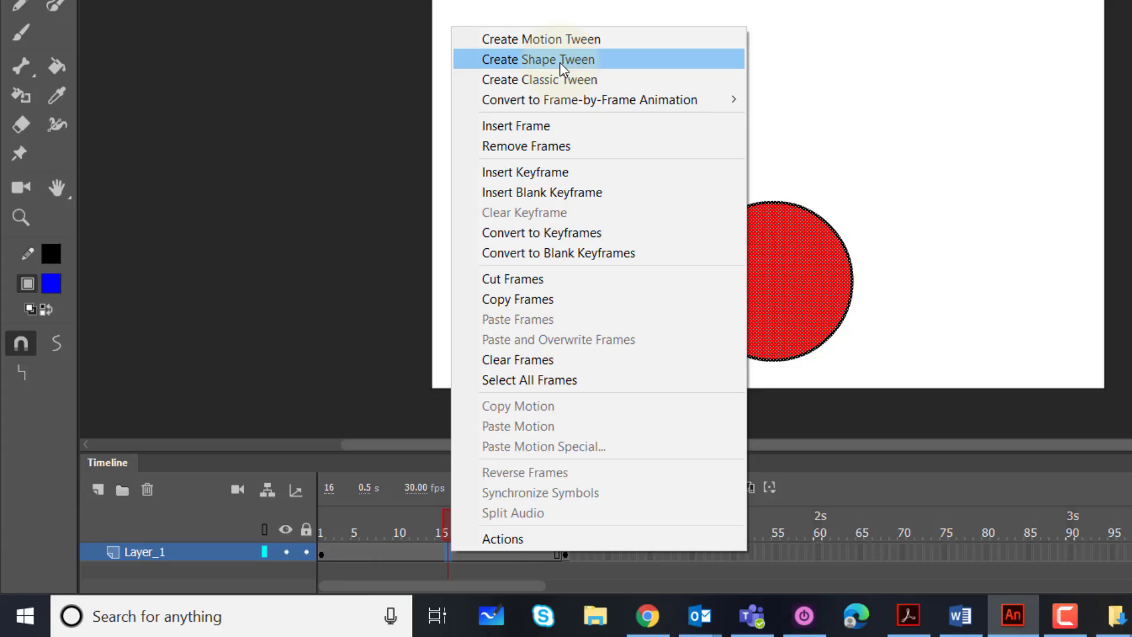
pyautogui.click(560, 62)
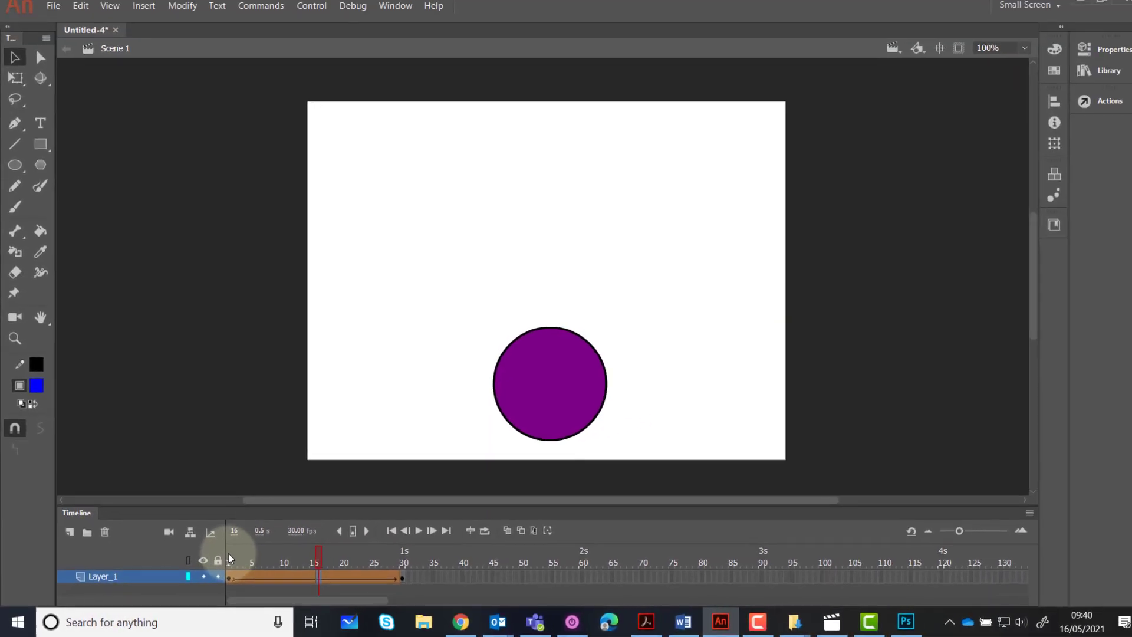
# Scrub through the tweened frames up to frame 30 and test the movie to check the gradual colour blend
pyautogui.click(323, 519)
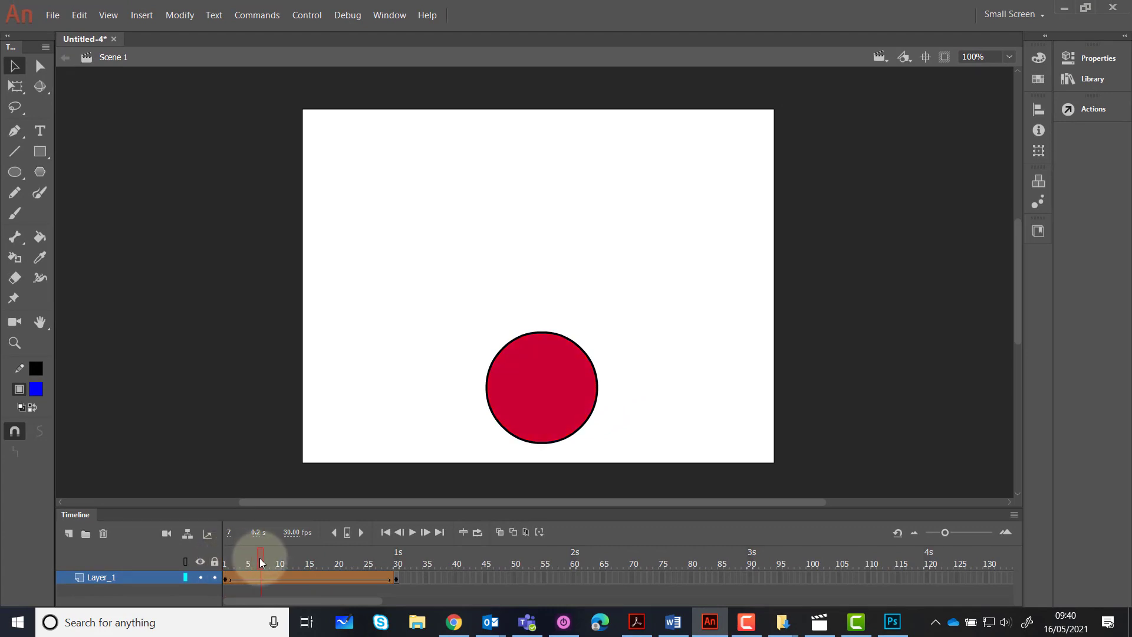
pyautogui.moveTo(269, 562); pyautogui.dragTo(279, 564)
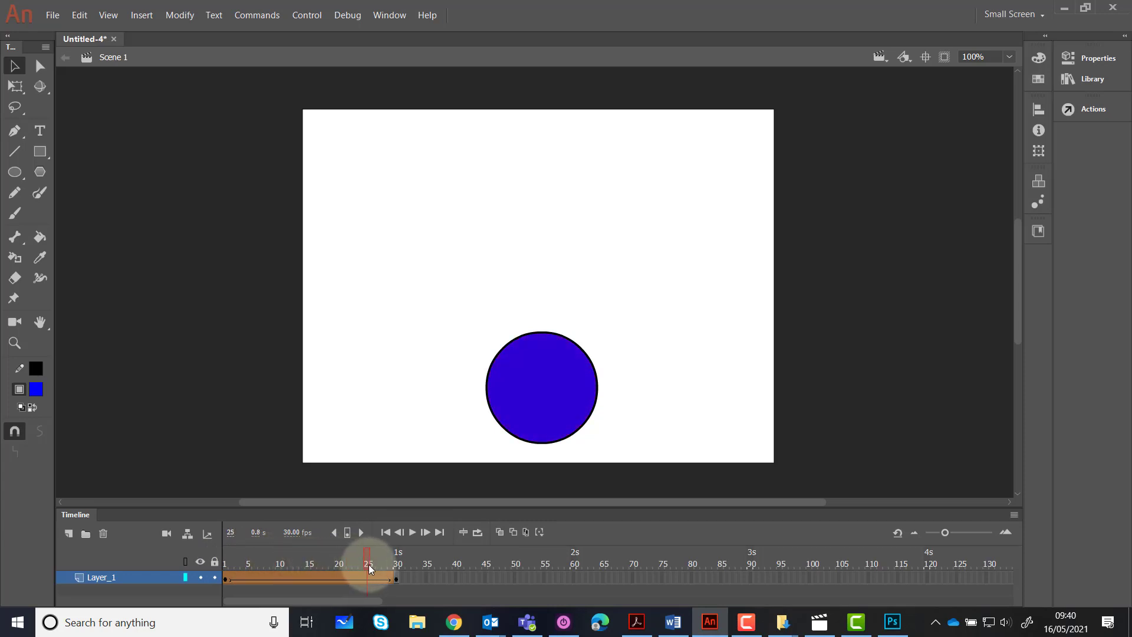
pyautogui.moveTo(394, 564); pyautogui.dragTo(396, 565)
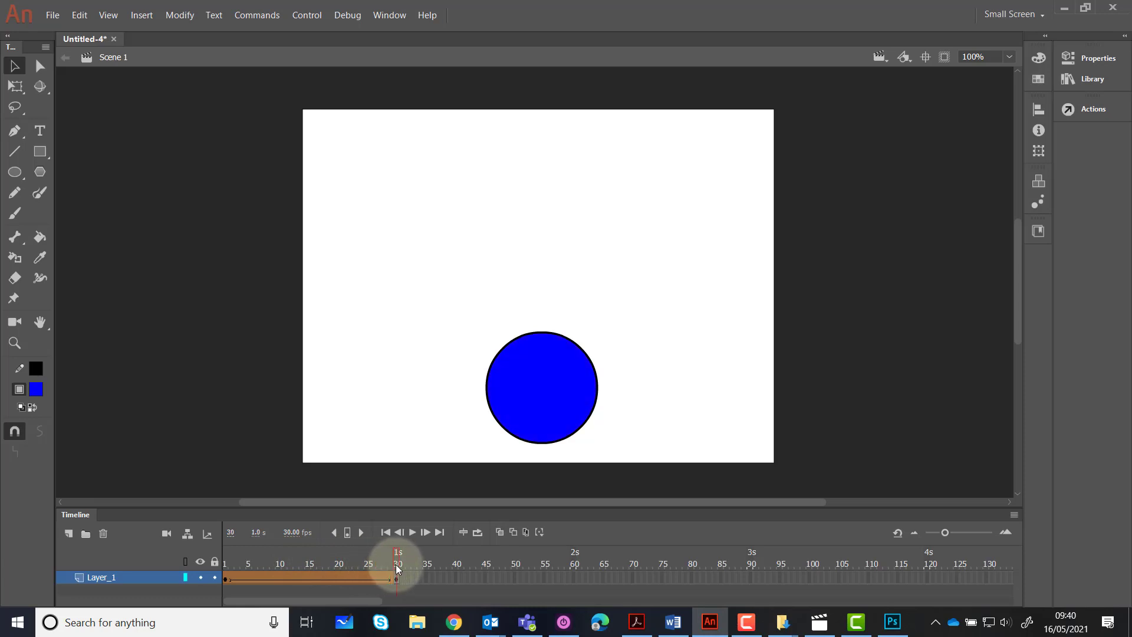
pyautogui.hotkey('ctrl', 'Return')
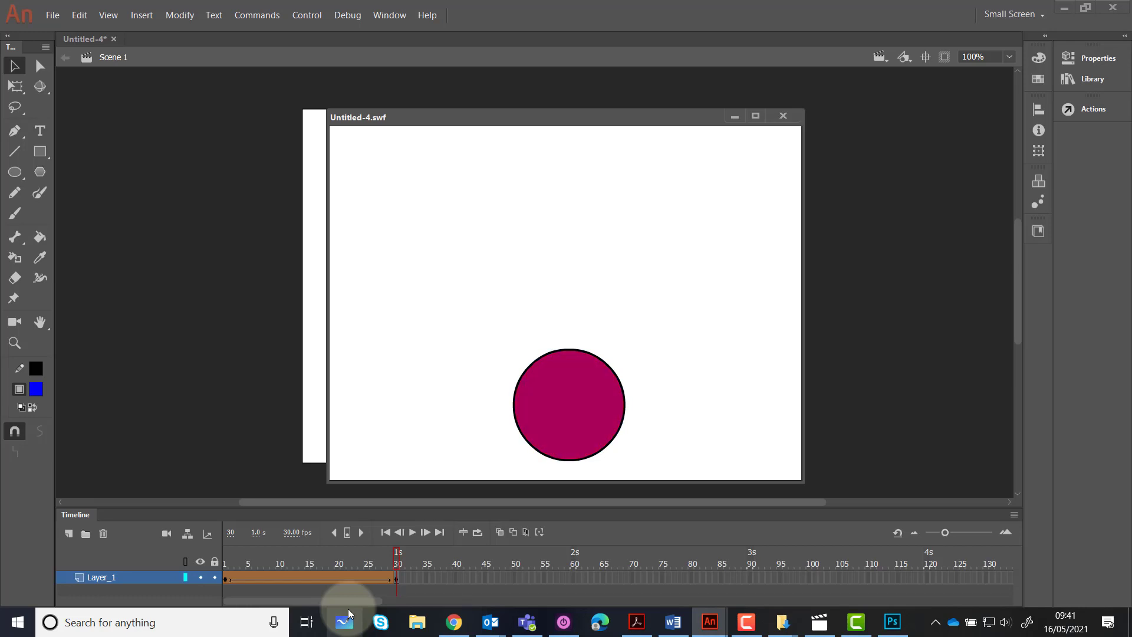
pyautogui.click(783, 116)
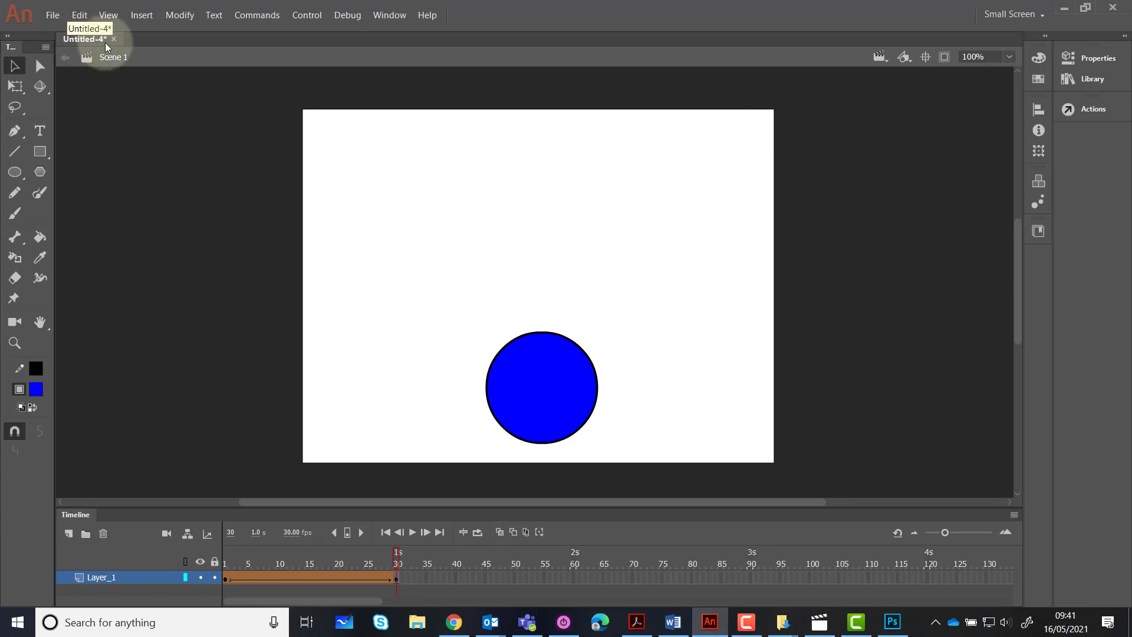
# Start saving the document and browse to the BTECyr2 folder inside 2020 planning > BTEC
pyautogui.click(44, 20)
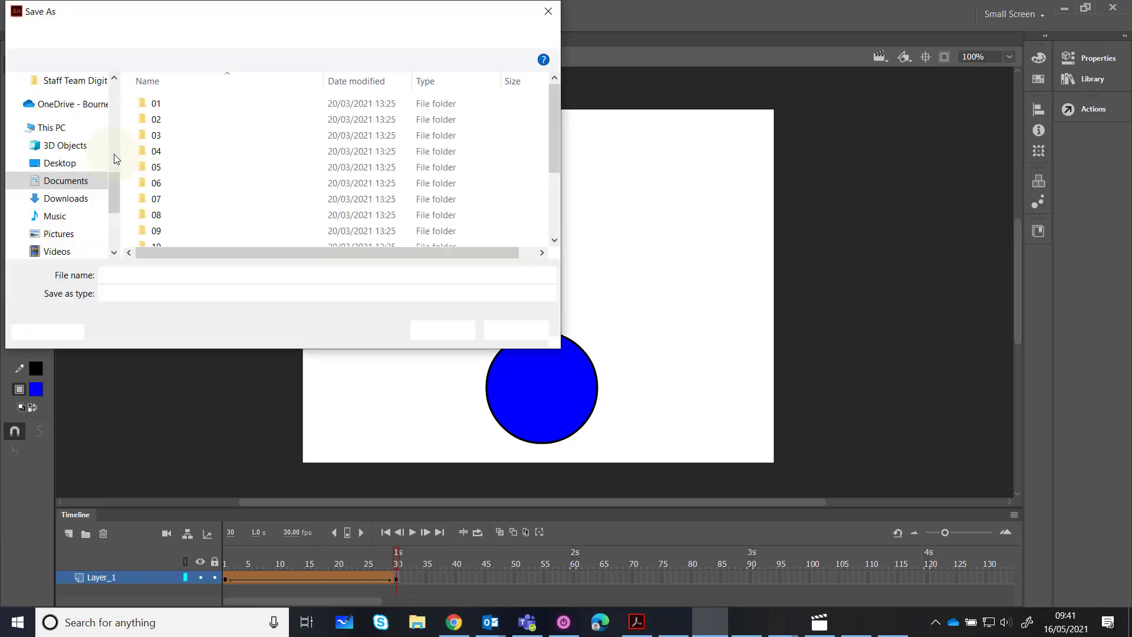
pyautogui.moveTo(112, 188); pyautogui.dragTo(115, 98)
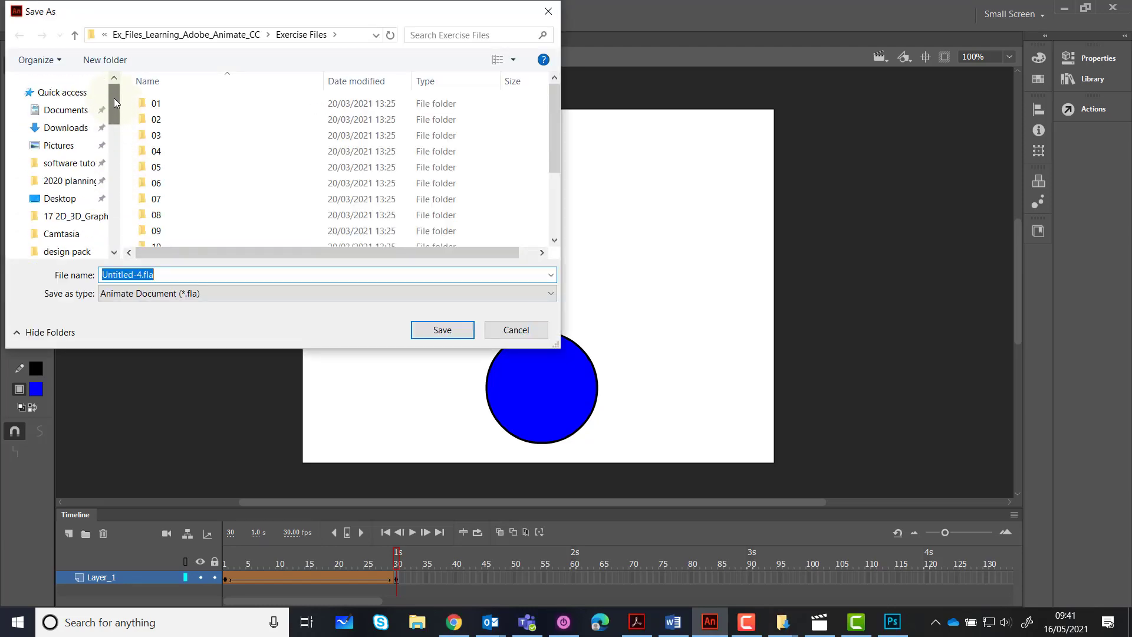
pyautogui.click(57, 187)
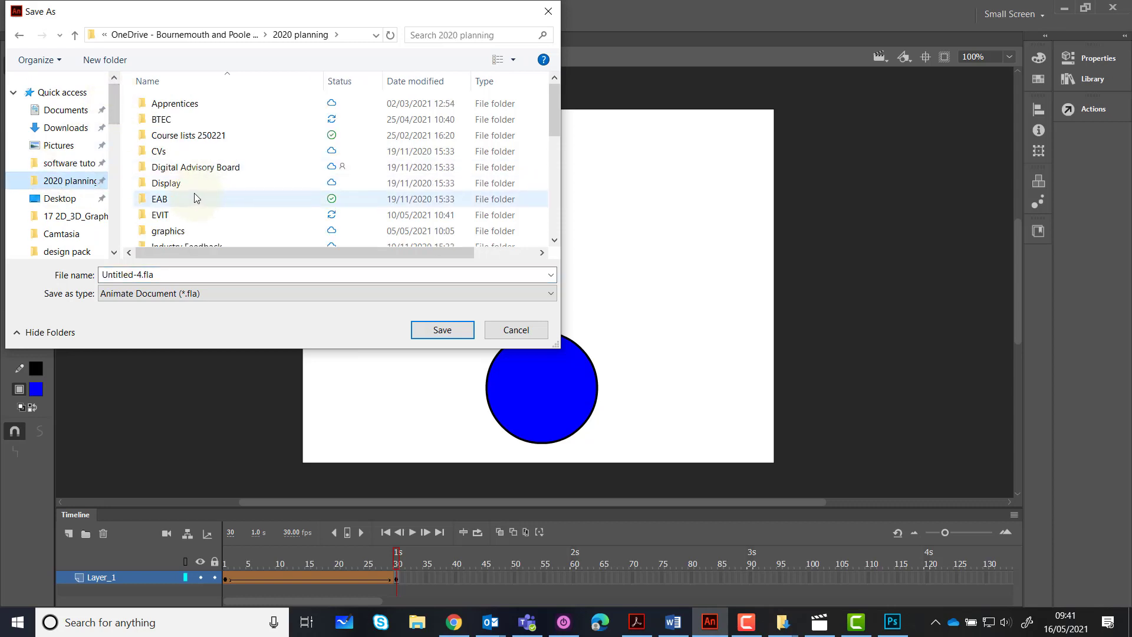
pyautogui.click(159, 119)
pyautogui.doubleClick(160, 120)
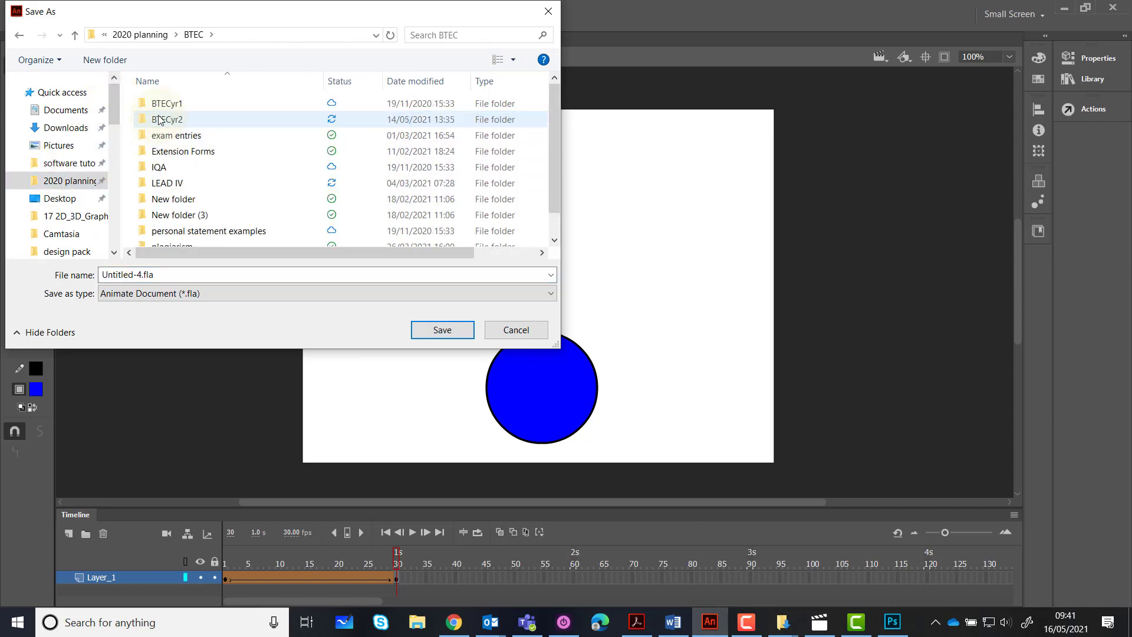
pyautogui.doubleClick(159, 120)
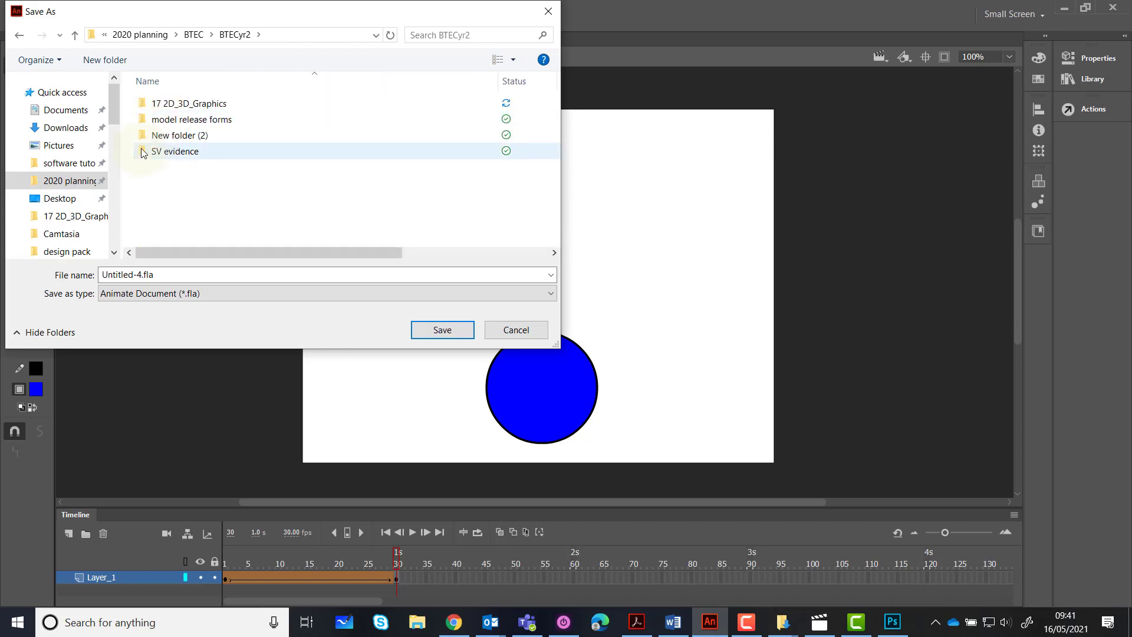
# Create a folder named "animations" in BTECyr2 and open it as the save location
pyautogui.click(106, 60)
pyautogui.write('animations')
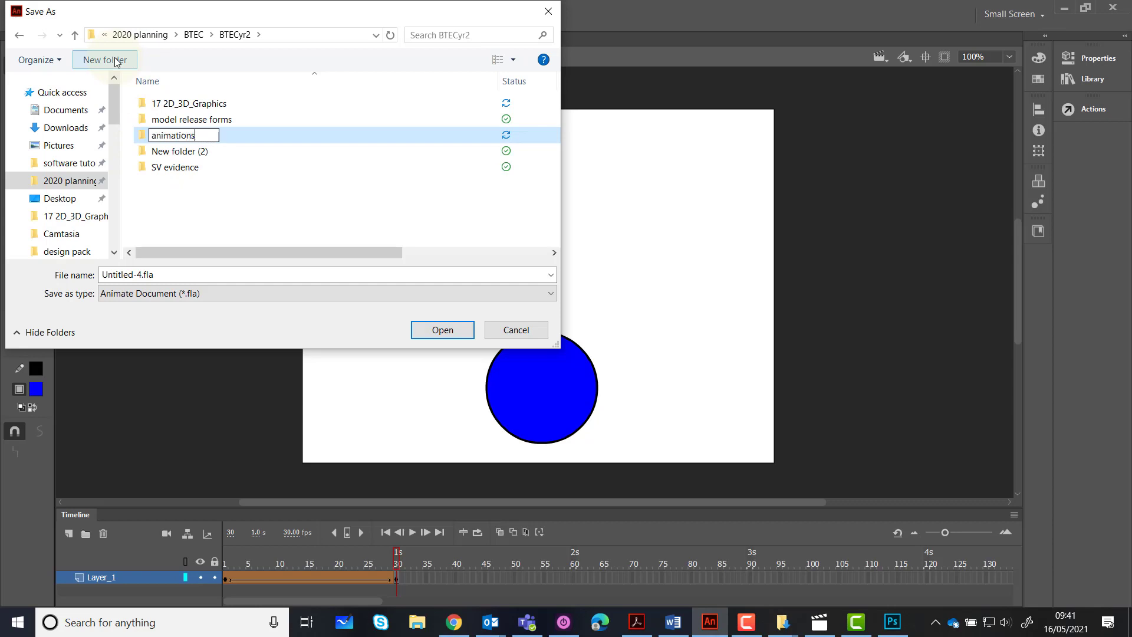
pyautogui.press('Return')
pyautogui.click(163, 117)
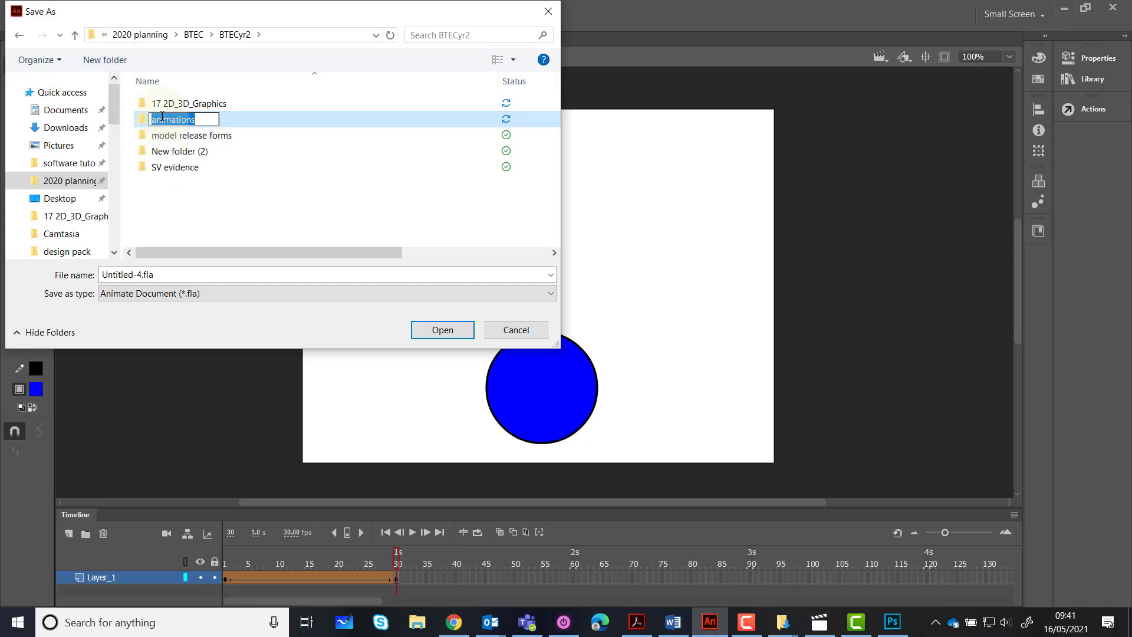
pyautogui.doubleClick(144, 118)
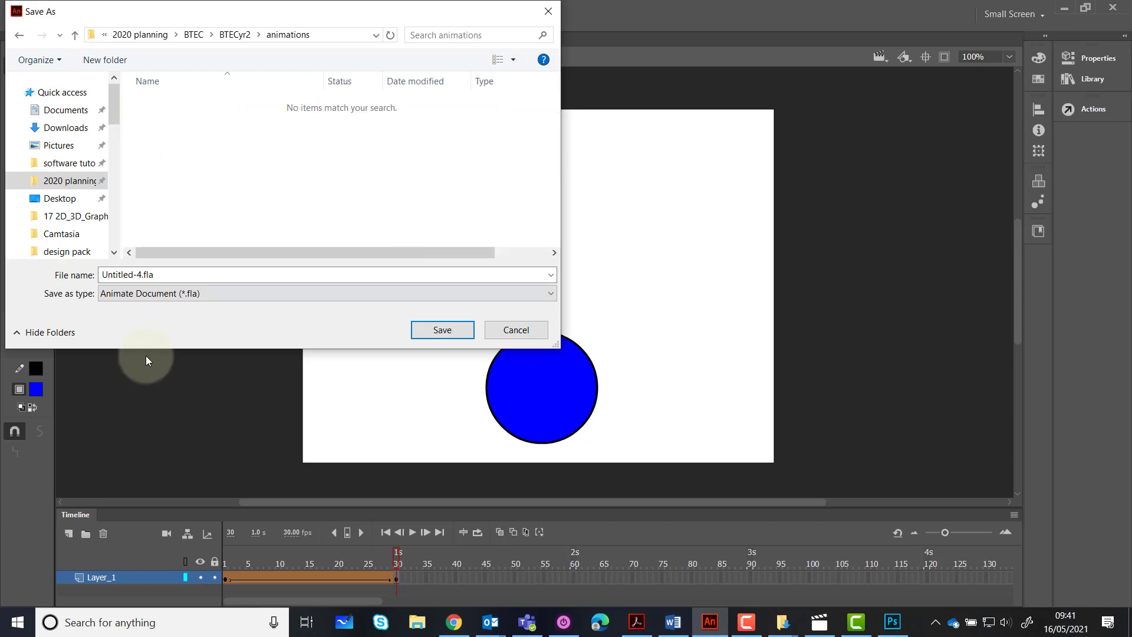
# Name the file Ball.fla and save it as an Animate Document in the animations folder
pyautogui.click(142, 276)
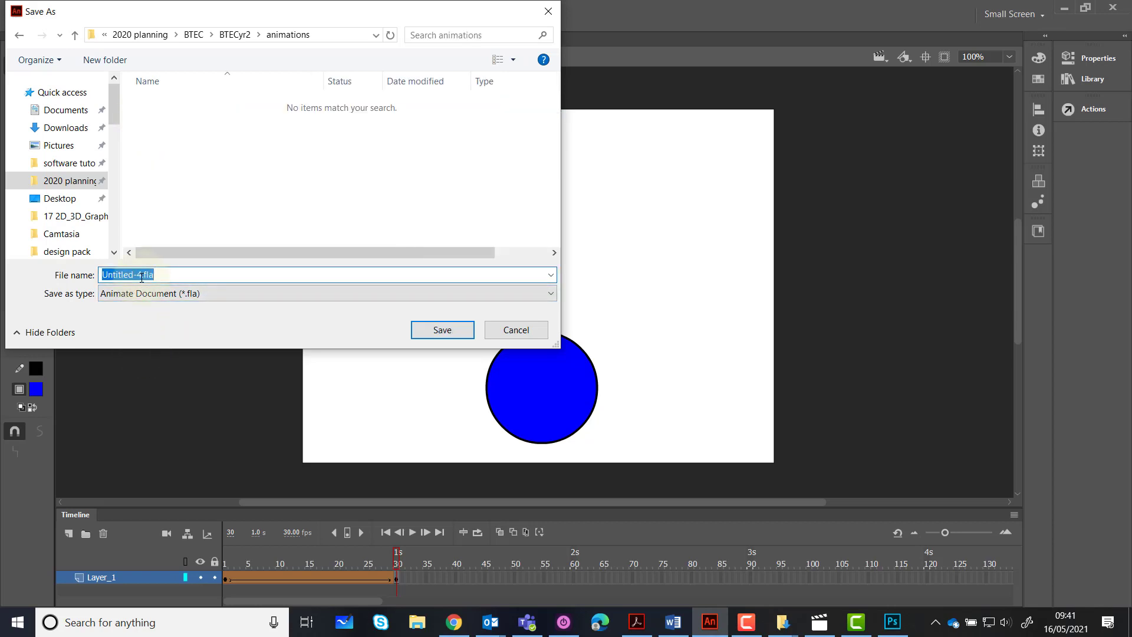
pyautogui.moveTo(142, 278); pyautogui.dragTo(88, 280)
pyautogui.write('Ball')
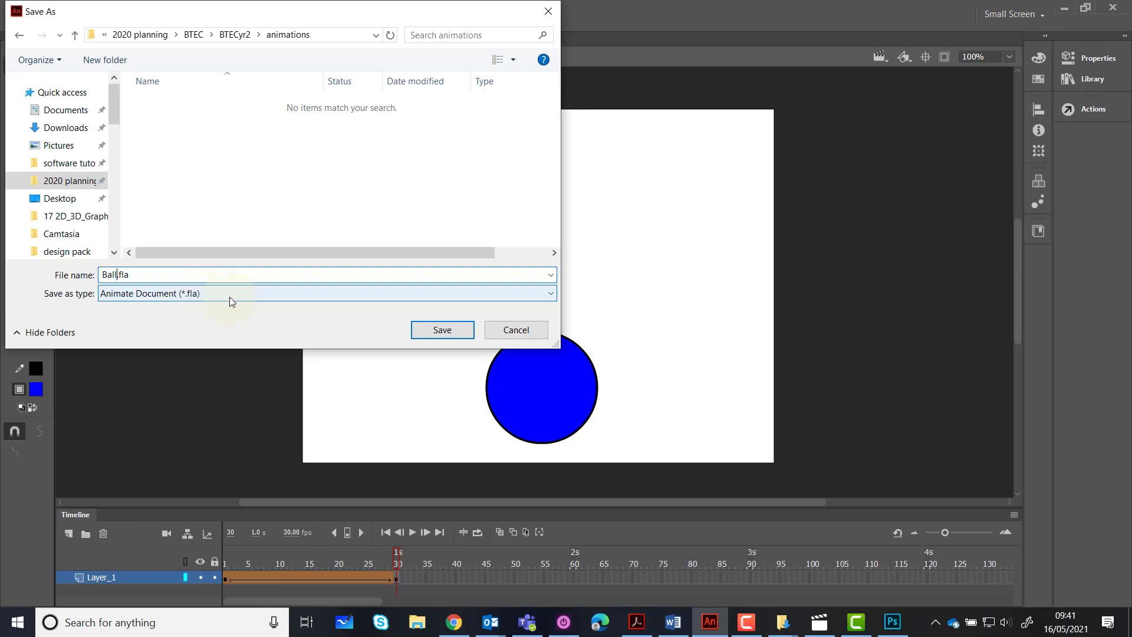
pyautogui.click(437, 330)
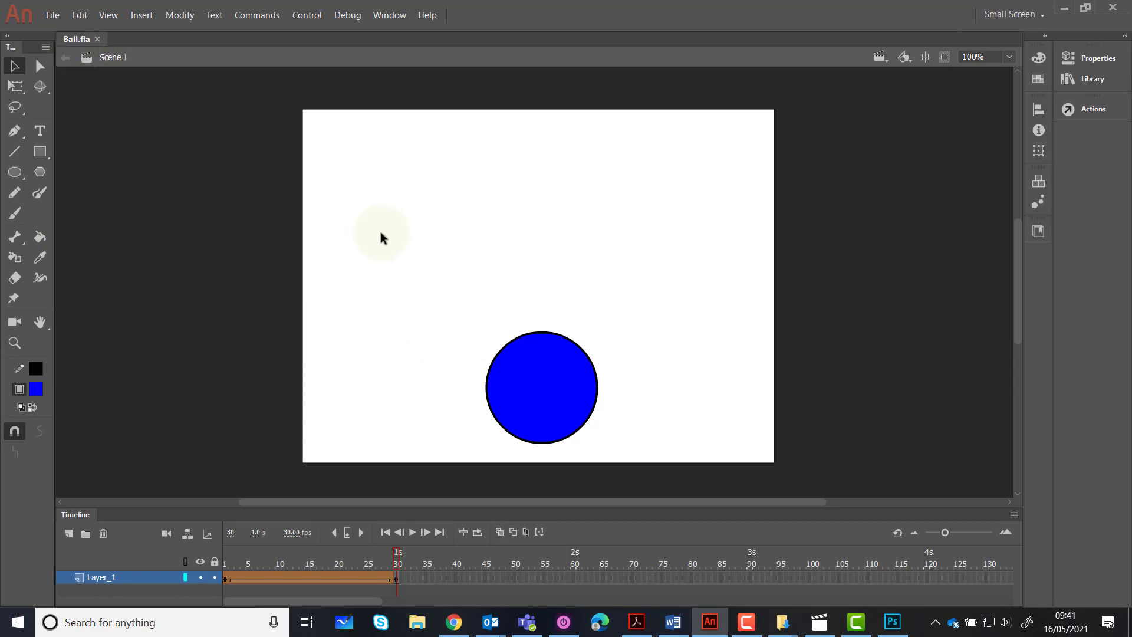
# Test the saved Ball movie in a preview window and close the preview
pyautogui.hotkey('ctrl', 'Return')
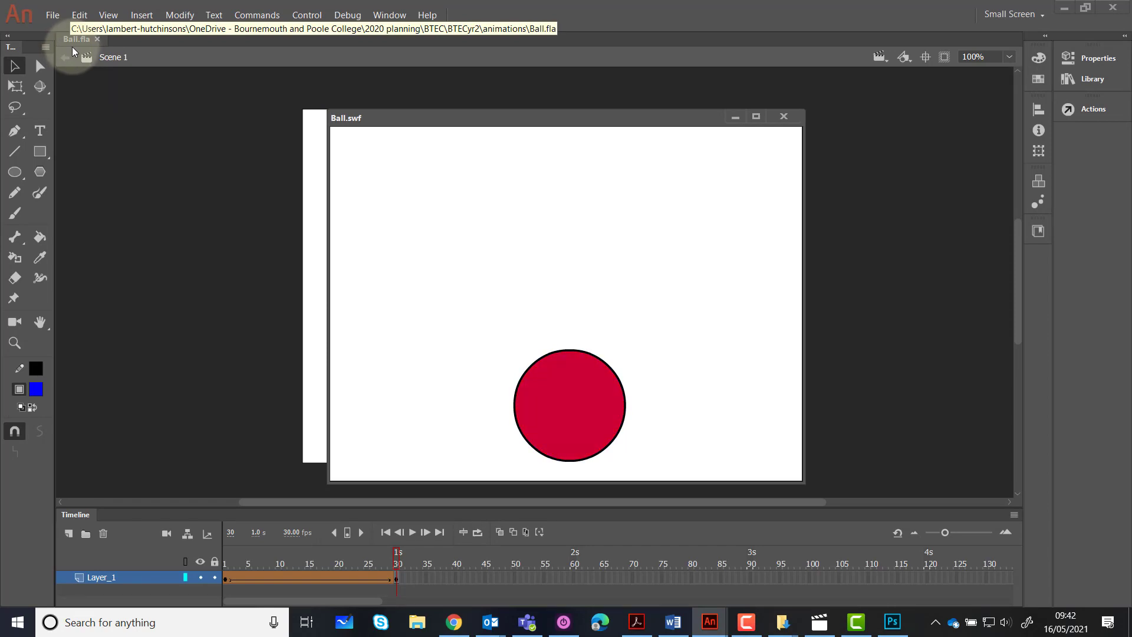
pyautogui.click(784, 116)
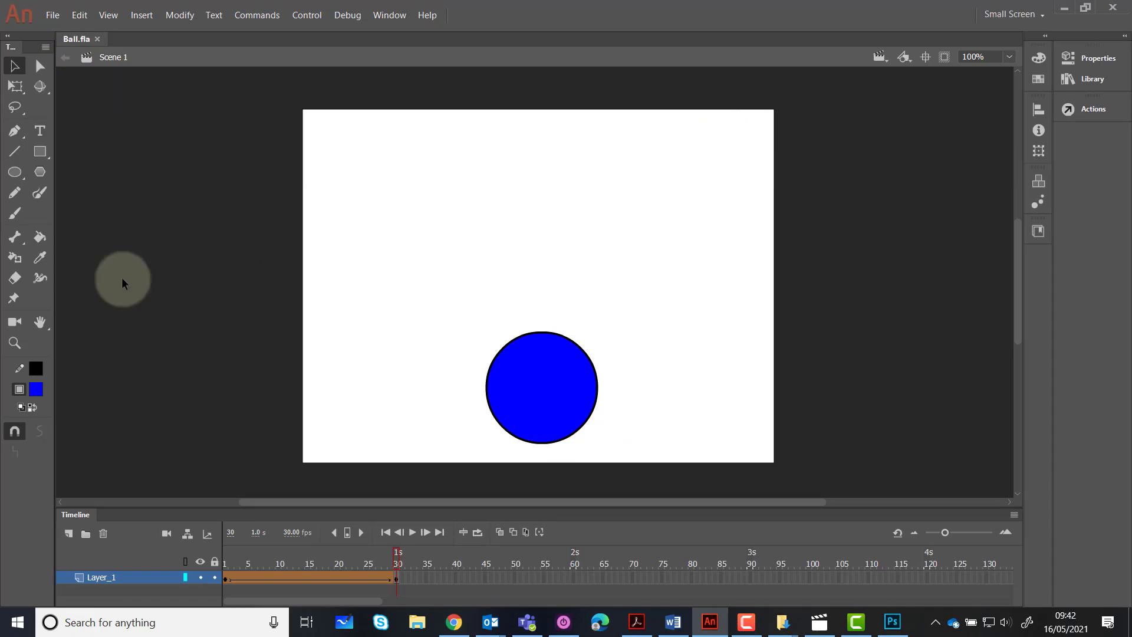